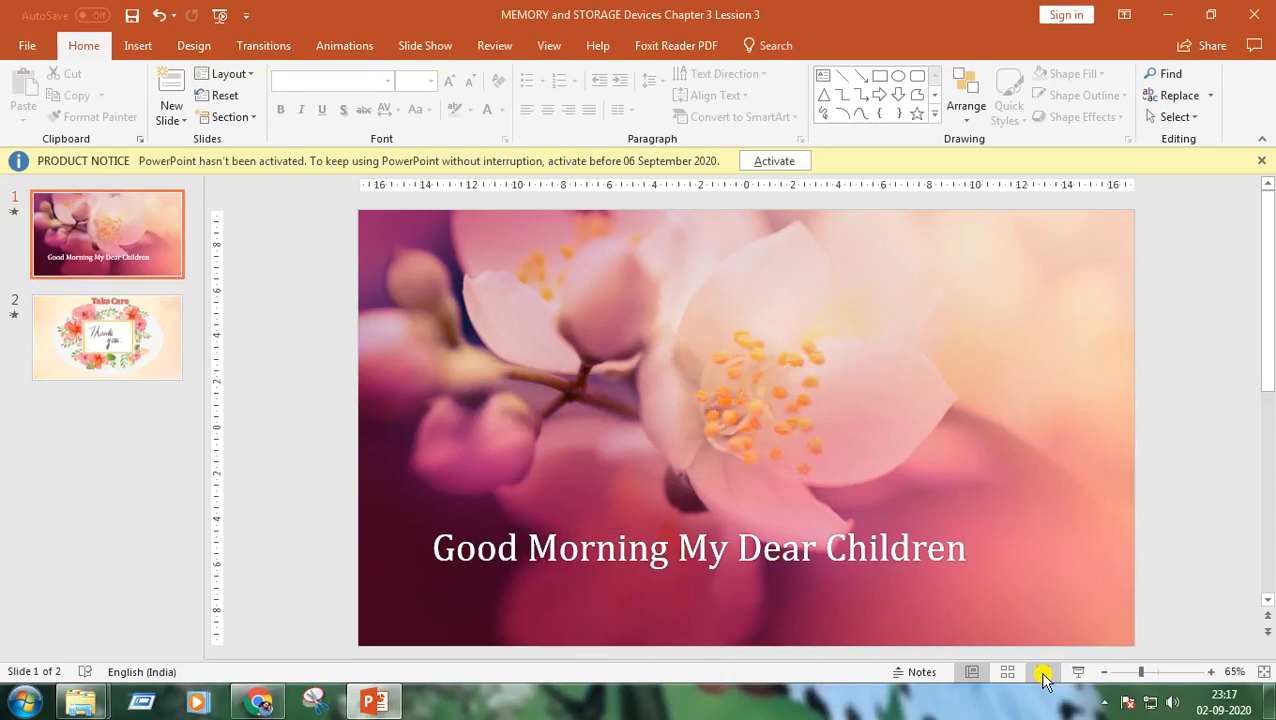
Start the PowerPoint slide show full screen from the status bar.
left_click(1043, 672)
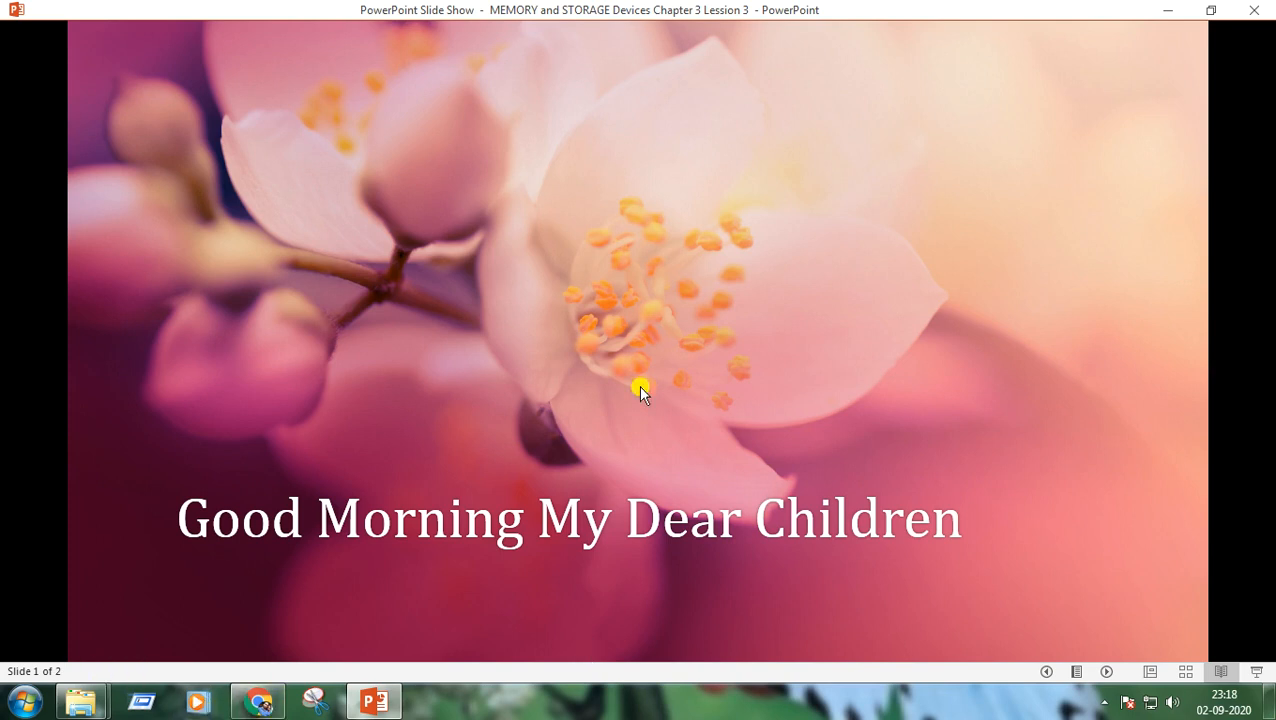
Launch Paint from Start > All Programs > Accessories to get a blank canvas.
left_click(22, 703)
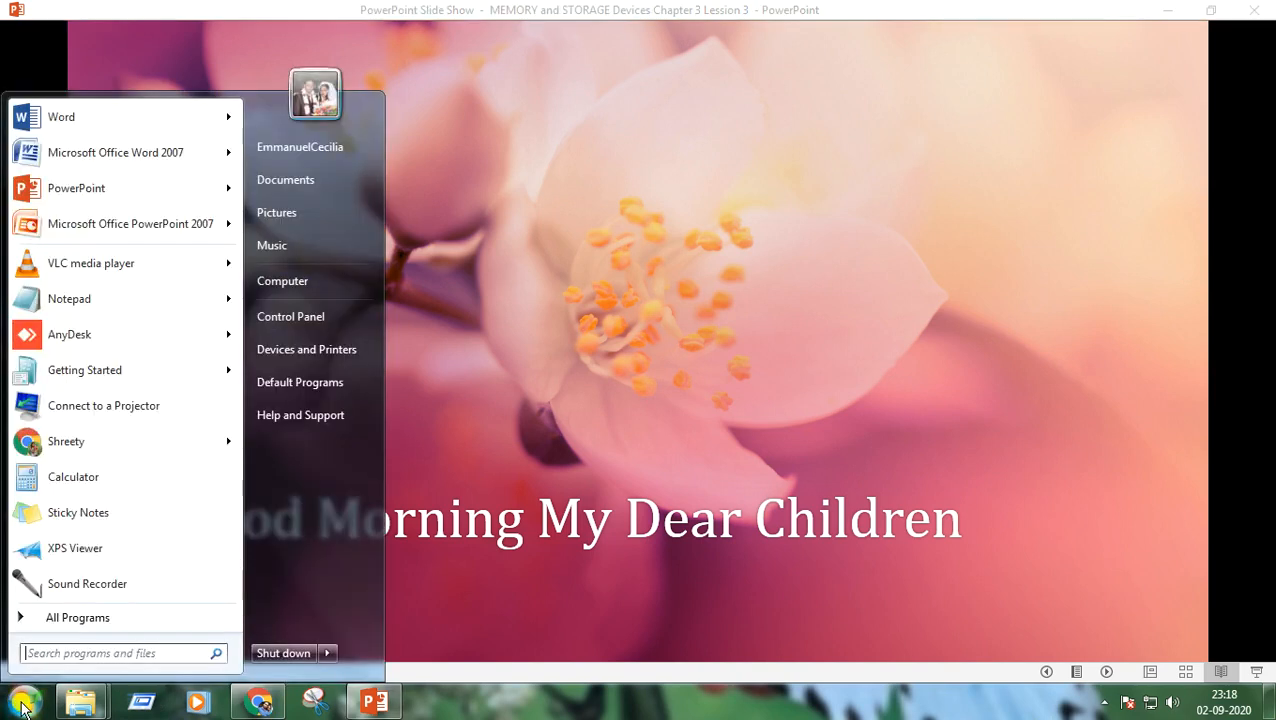
left_click(72, 617)
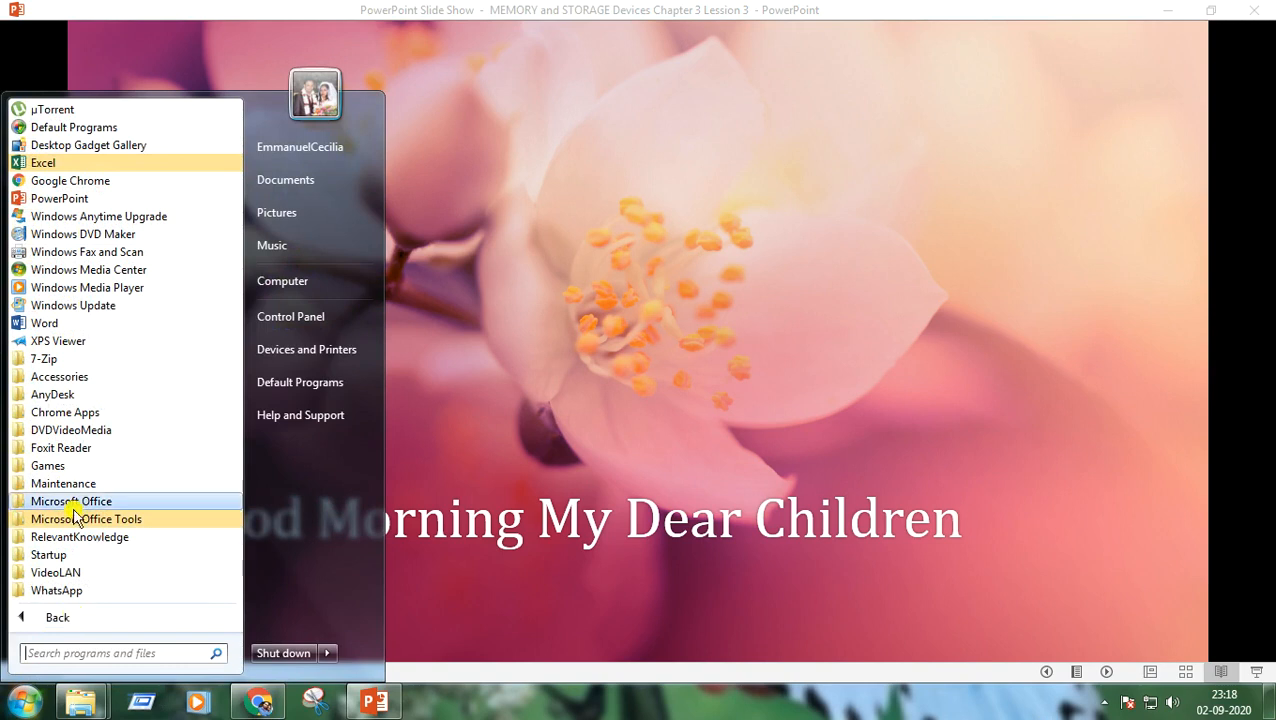
left_click(60, 377)
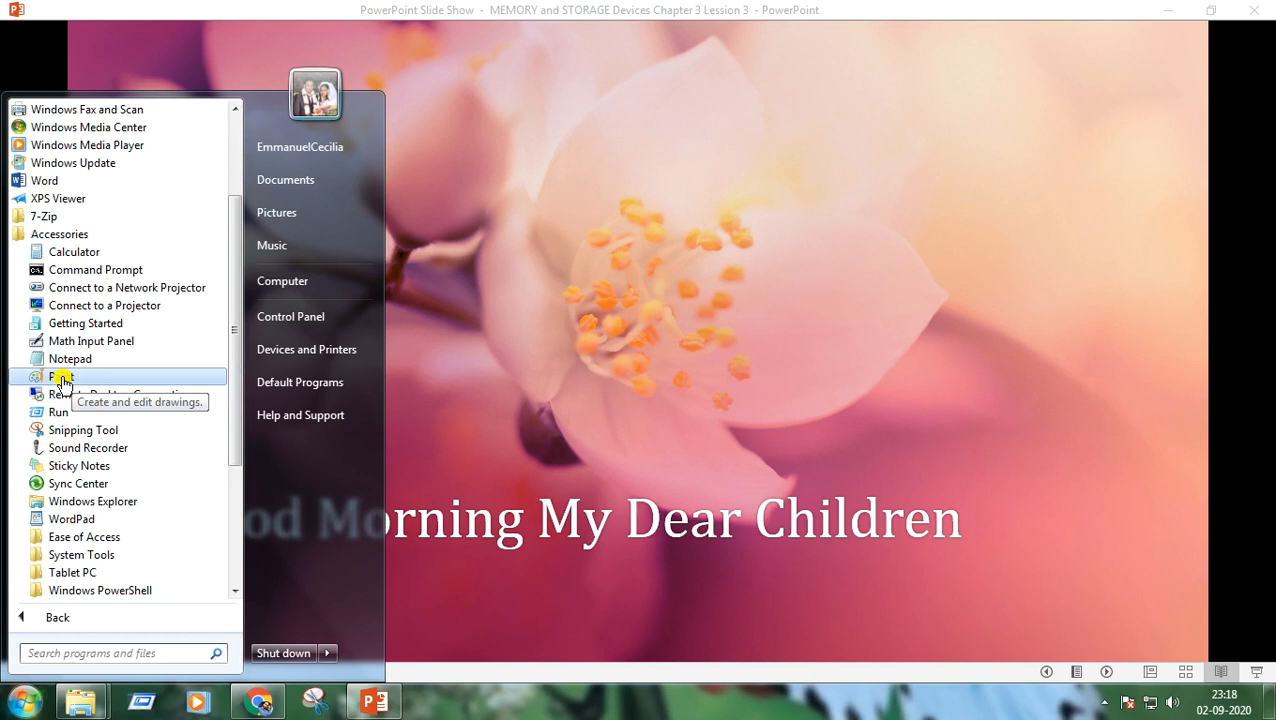
left_click(62, 378)
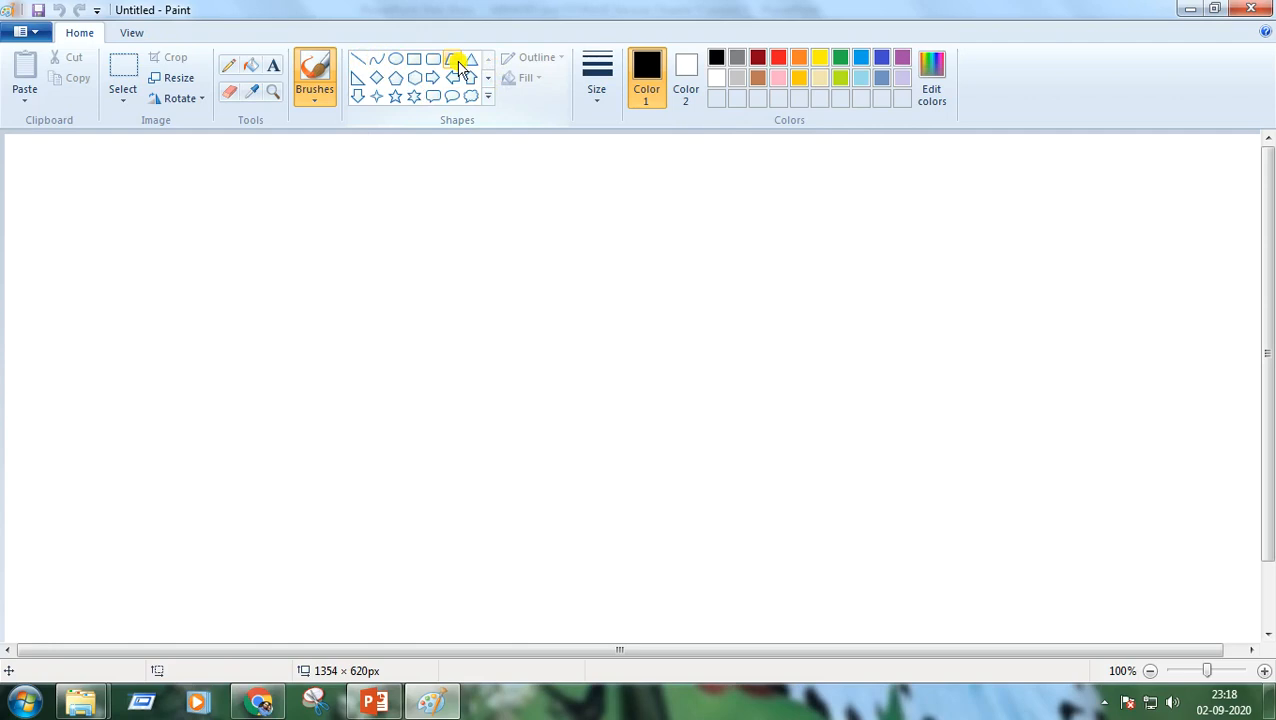
Draw a horizontal curve line and bend its middle upward into an arch for the fish's top.
left_click(376, 62)
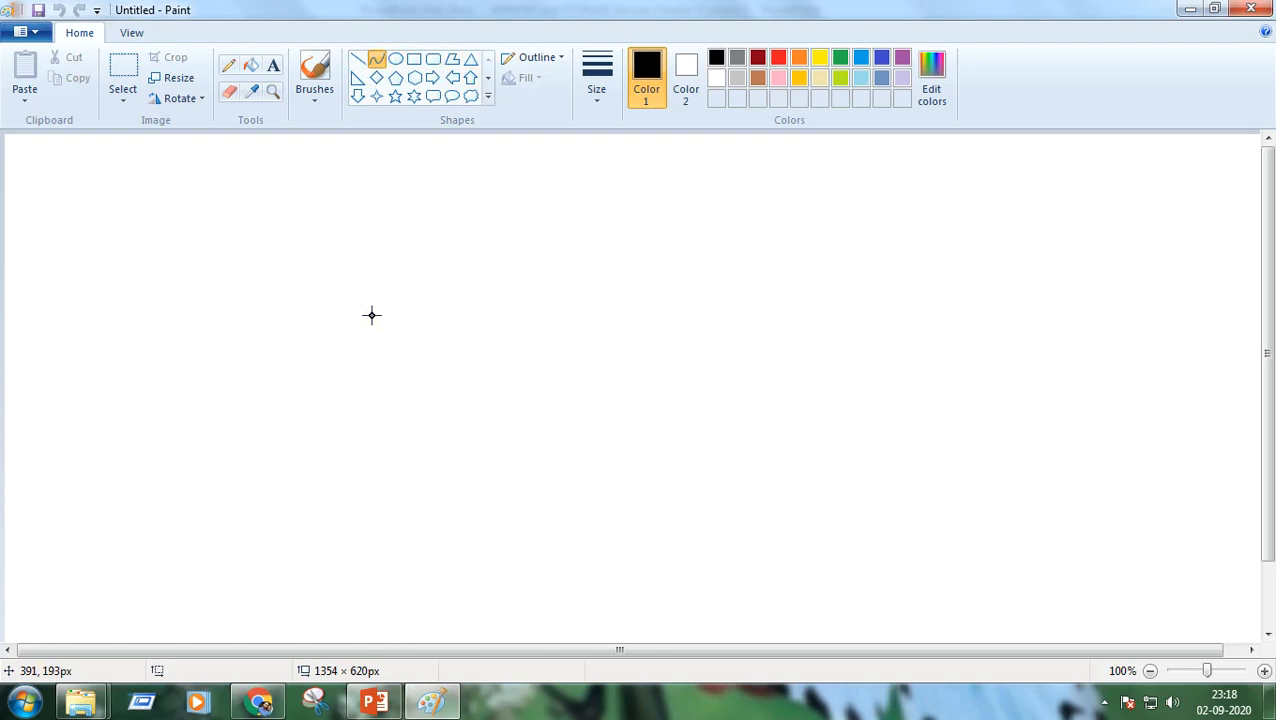
left_click_drag(369, 316, 712, 316)
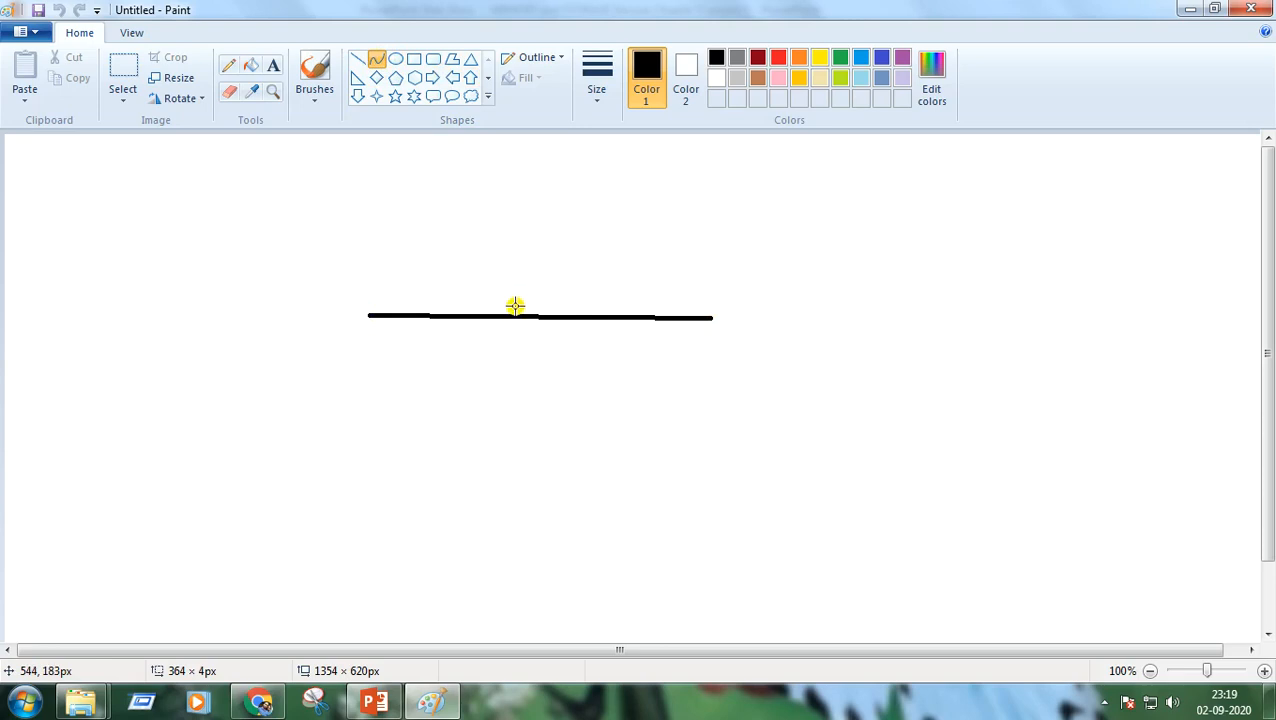
mouse_move(514, 301)
left_mouse_down()
mouse_move(503, 293)
mouse_move(528, 272)
left_mouse_up()
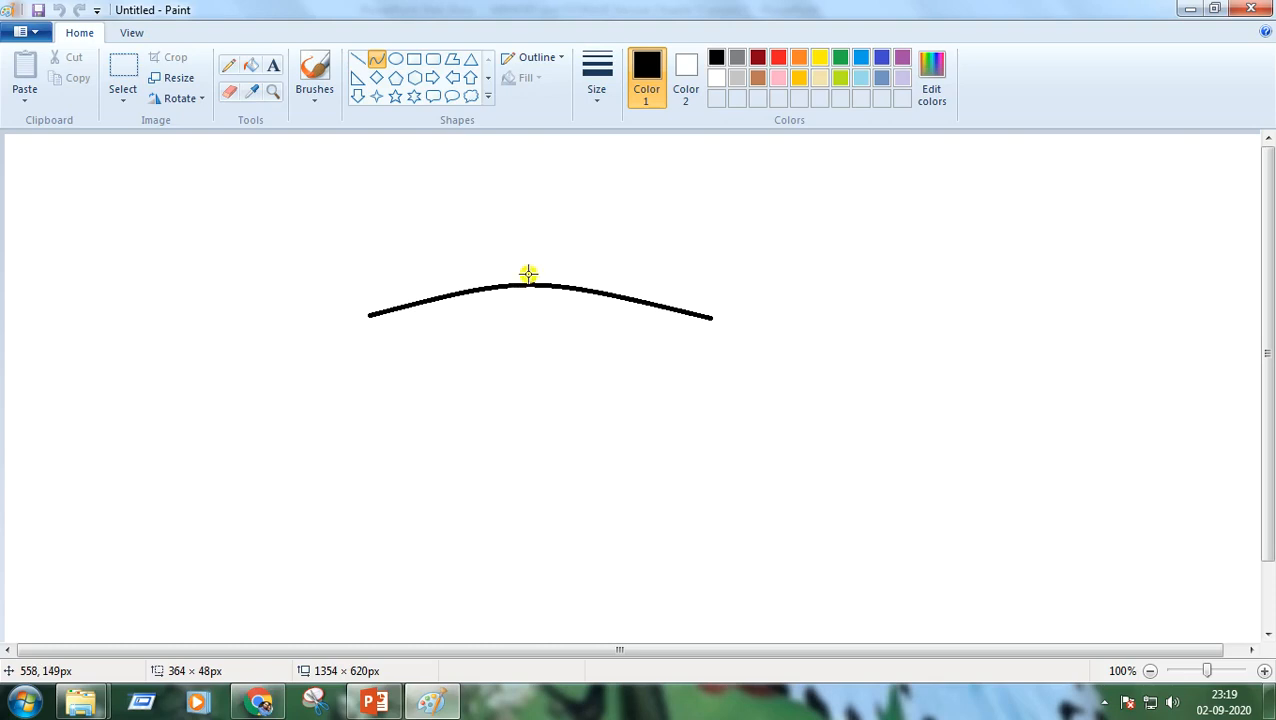
left_click_drag(528, 272, 526, 273)
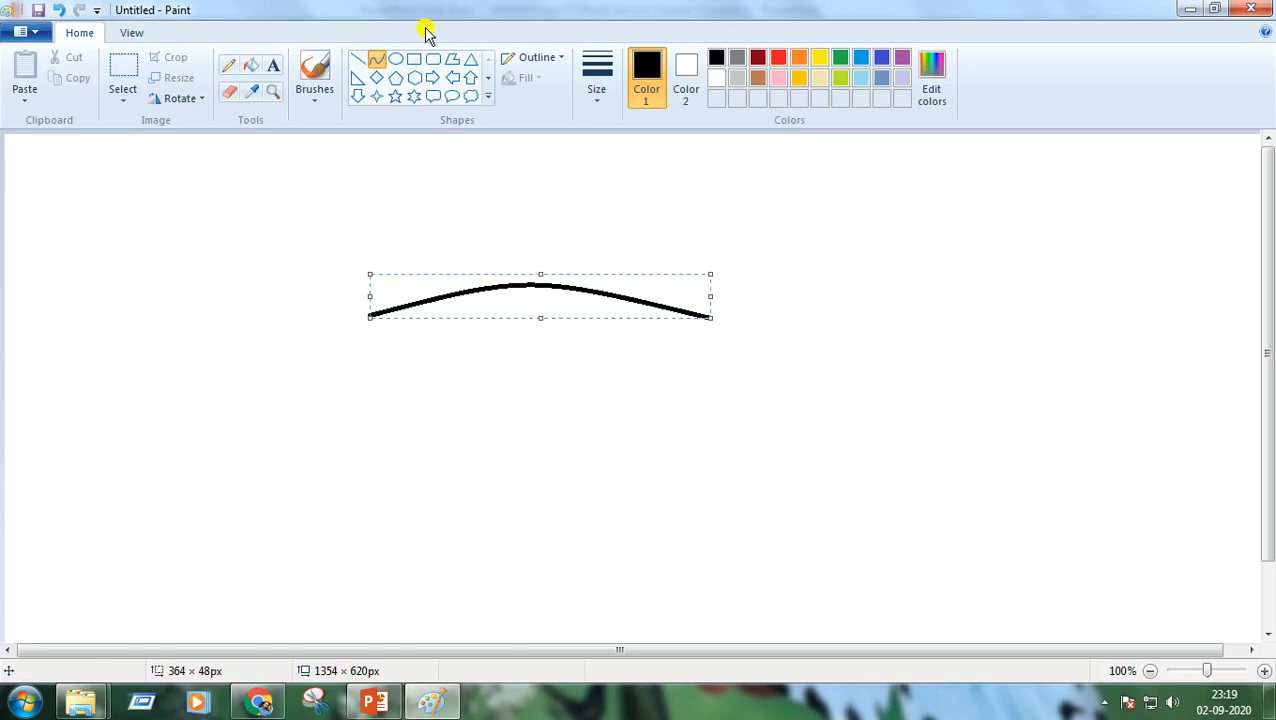
Draw a curve from the arch's left end, bent down into a belly that crosses the arch into a tail.
left_click(373, 62)
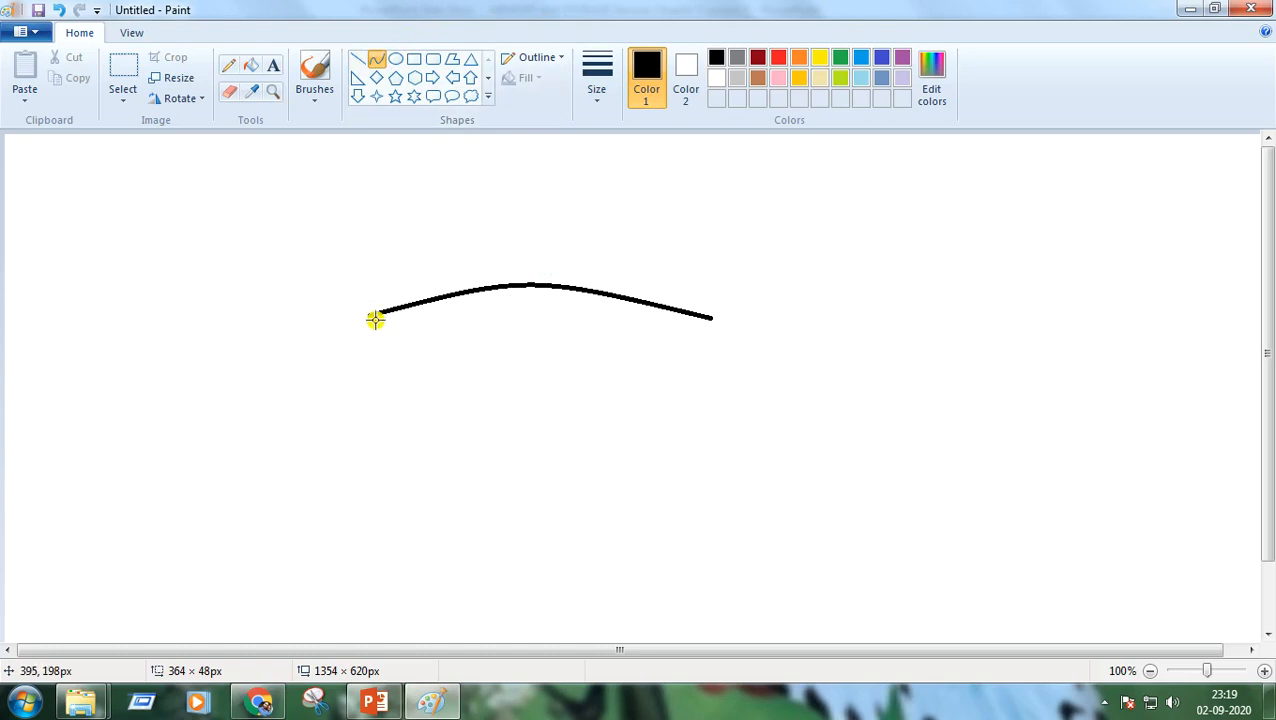
mouse_move(369, 314)
left_mouse_down()
mouse_move(392, 331)
mouse_move(716, 277)
left_mouse_up()
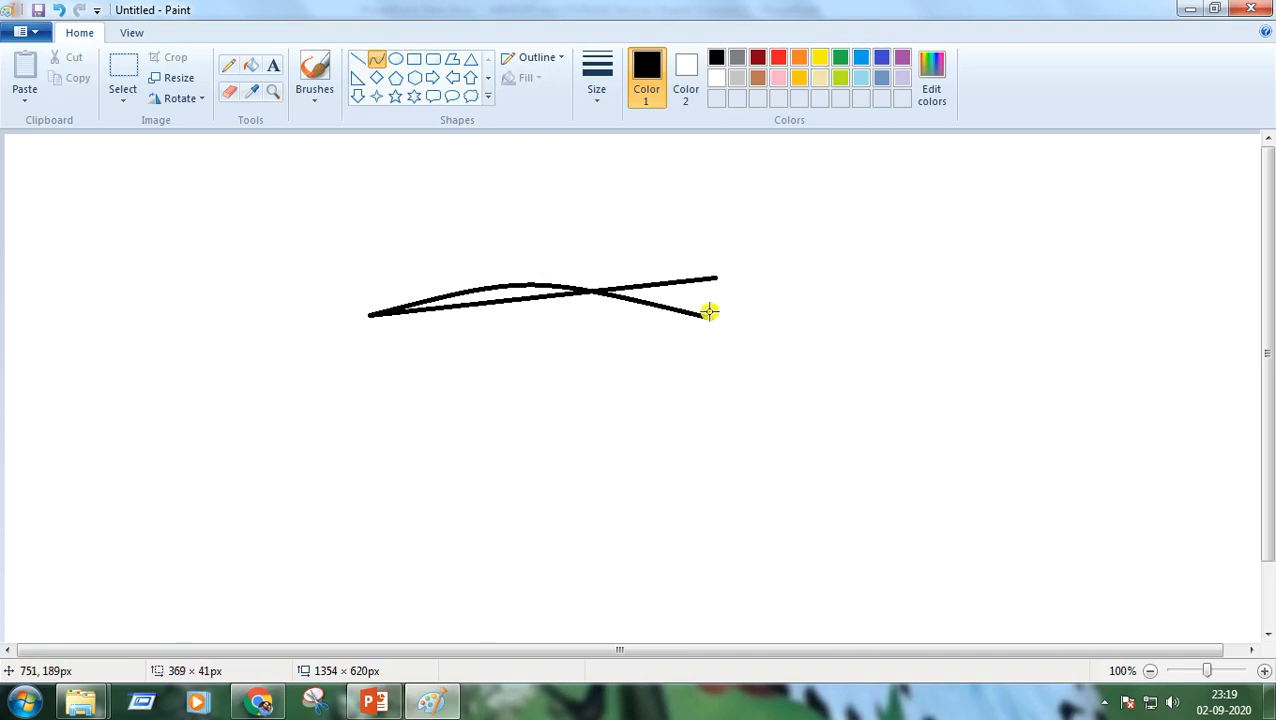
left_click_drag(512, 300, 528, 346)
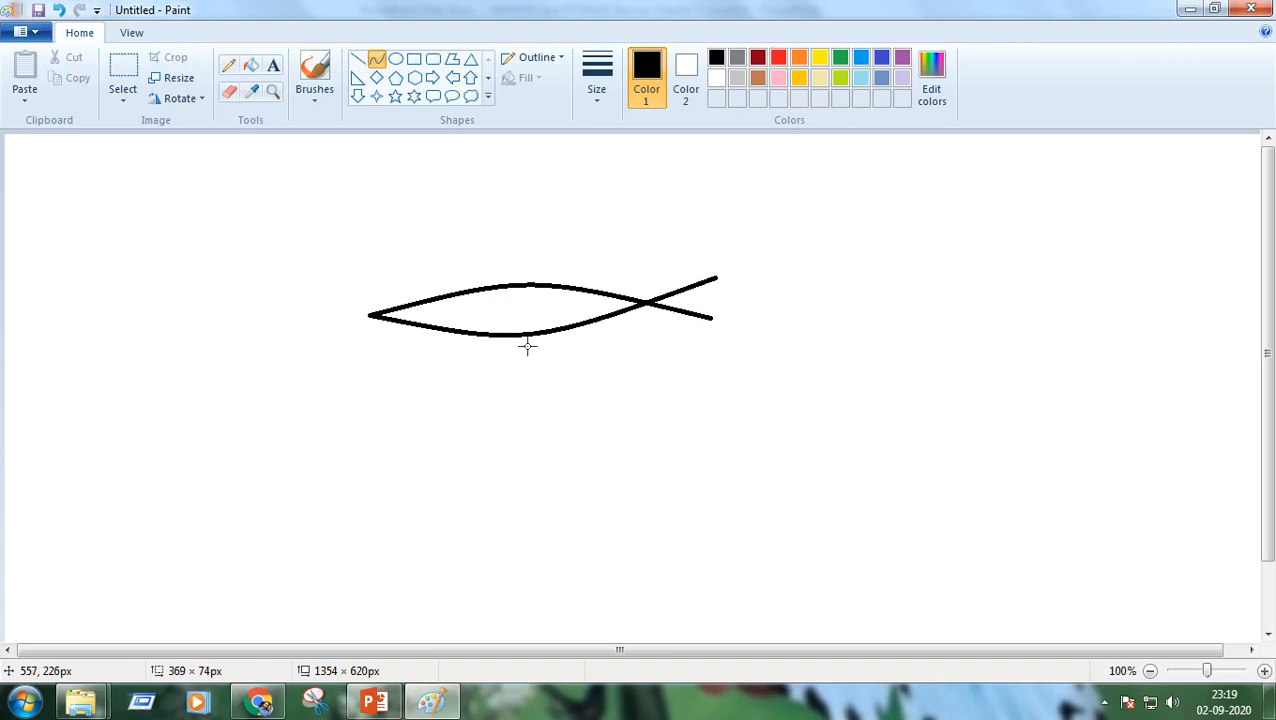
left_click(527, 344)
Close the tail with two short bent curves forming a notched fin.
left_click(376, 61)
left_click_drag(715, 276, 692, 305)
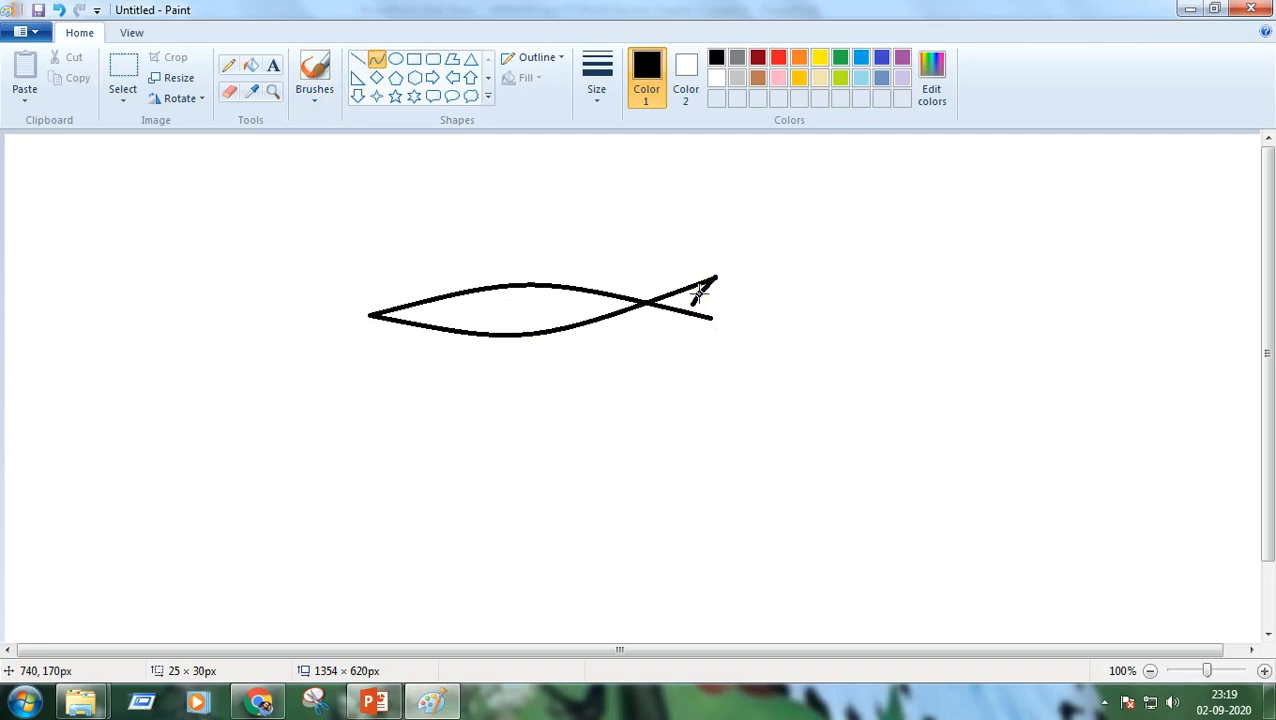
left_click_drag(700, 292, 693, 300)
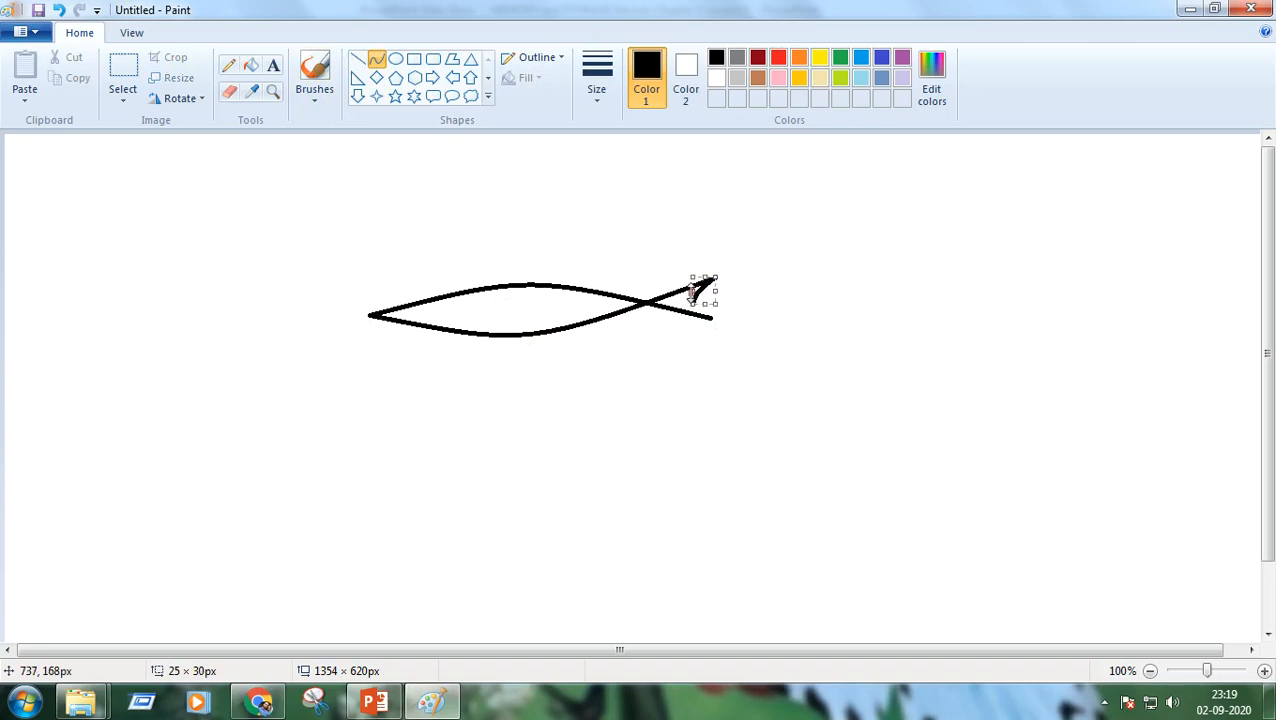
left_click(385, 57)
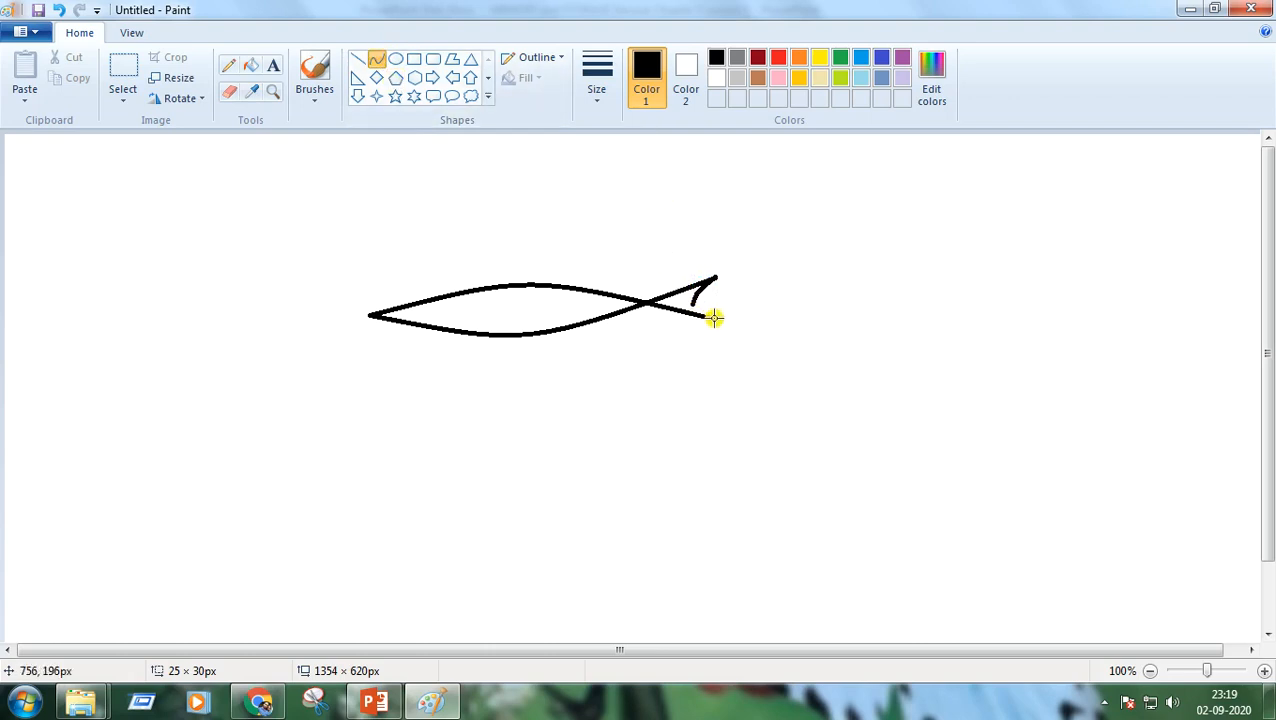
mouse_move(708, 318)
left_mouse_down()
mouse_move(700, 297)
mouse_move(699, 312)
left_mouse_up()
left_click(376, 59)
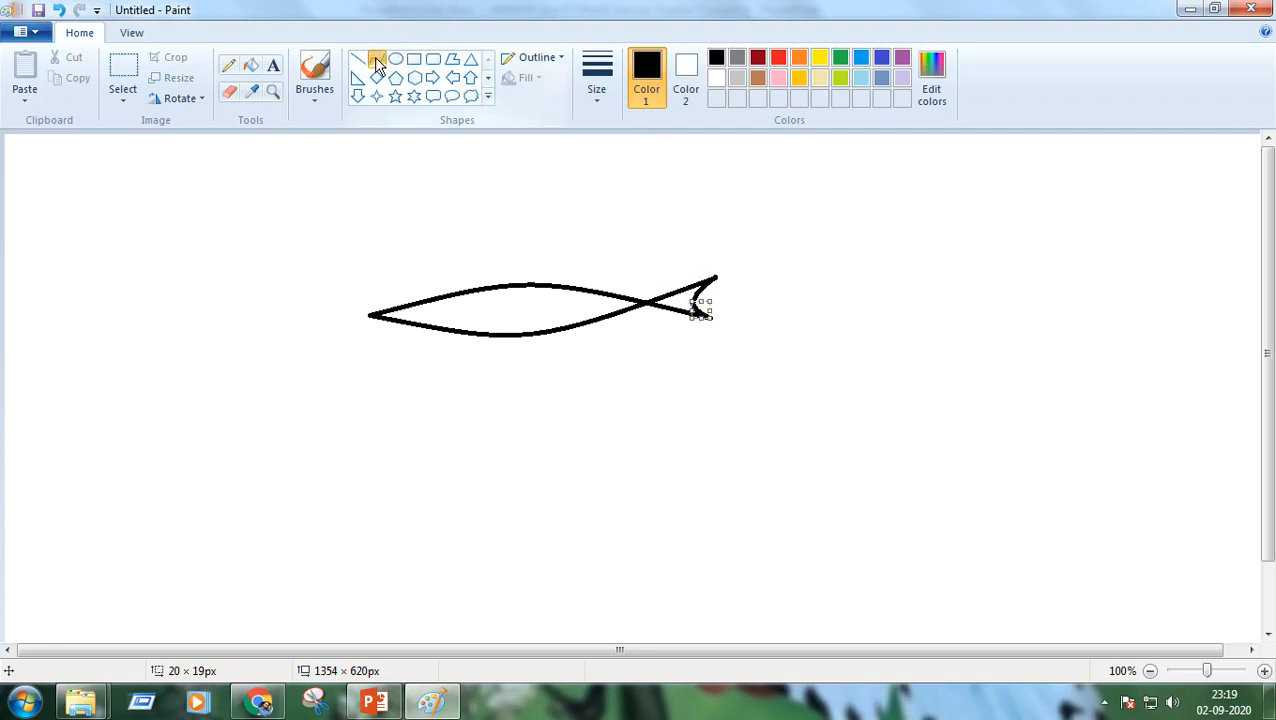
Draw a short curved gill line separating the head from the body.
left_click(378, 62)
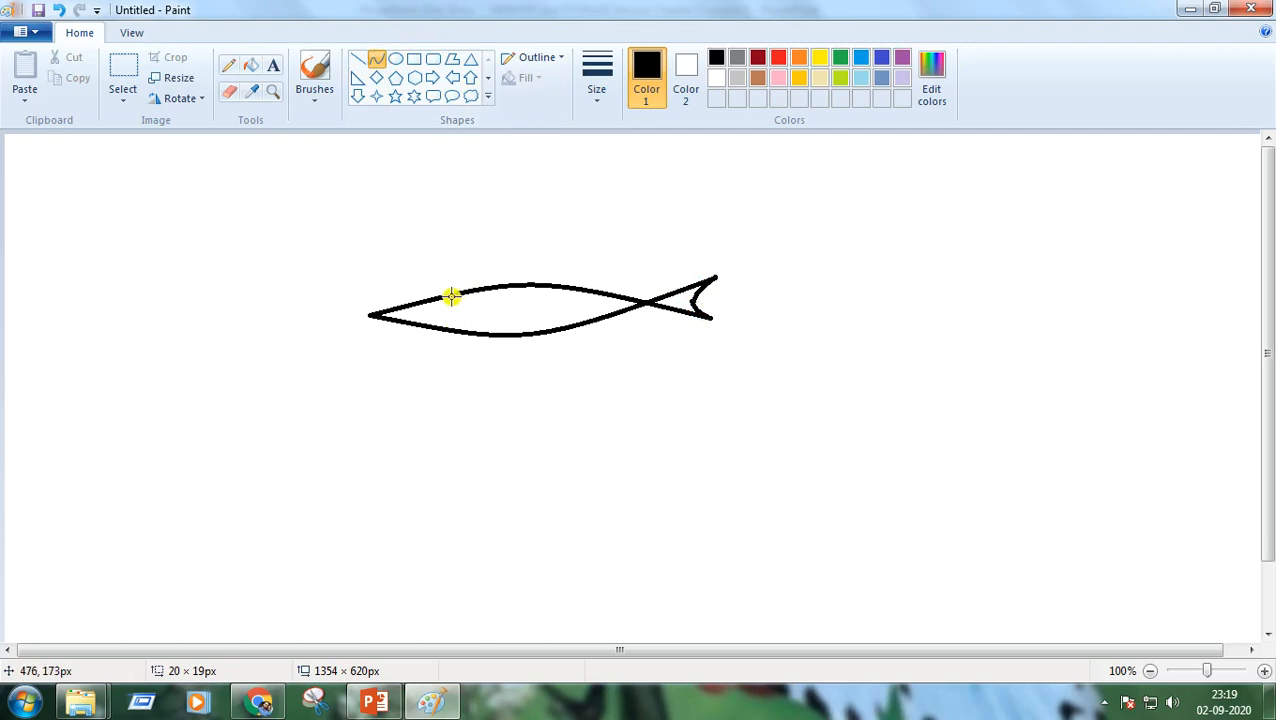
mouse_move(444, 295)
left_mouse_down()
mouse_move(447, 330)
mouse_move(461, 316)
left_mouse_up()
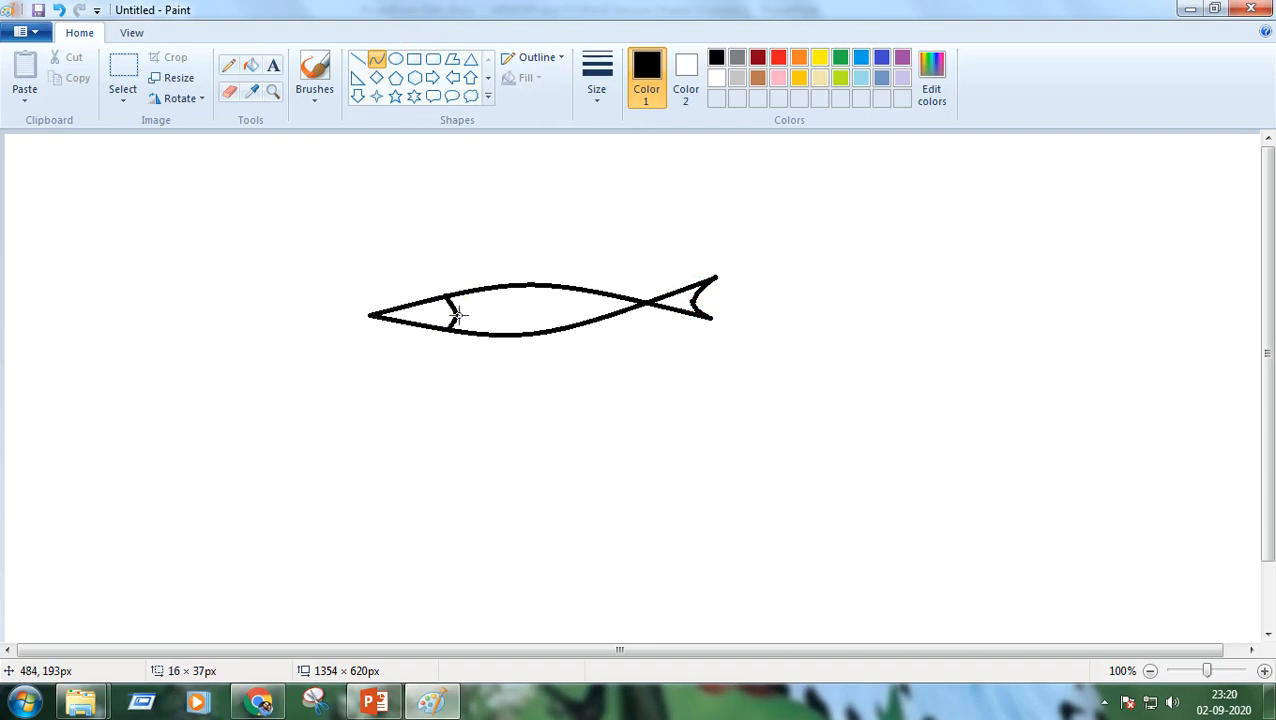
Draw a small oval eye inside the fish's head with the Oval shape.
left_click(459, 316)
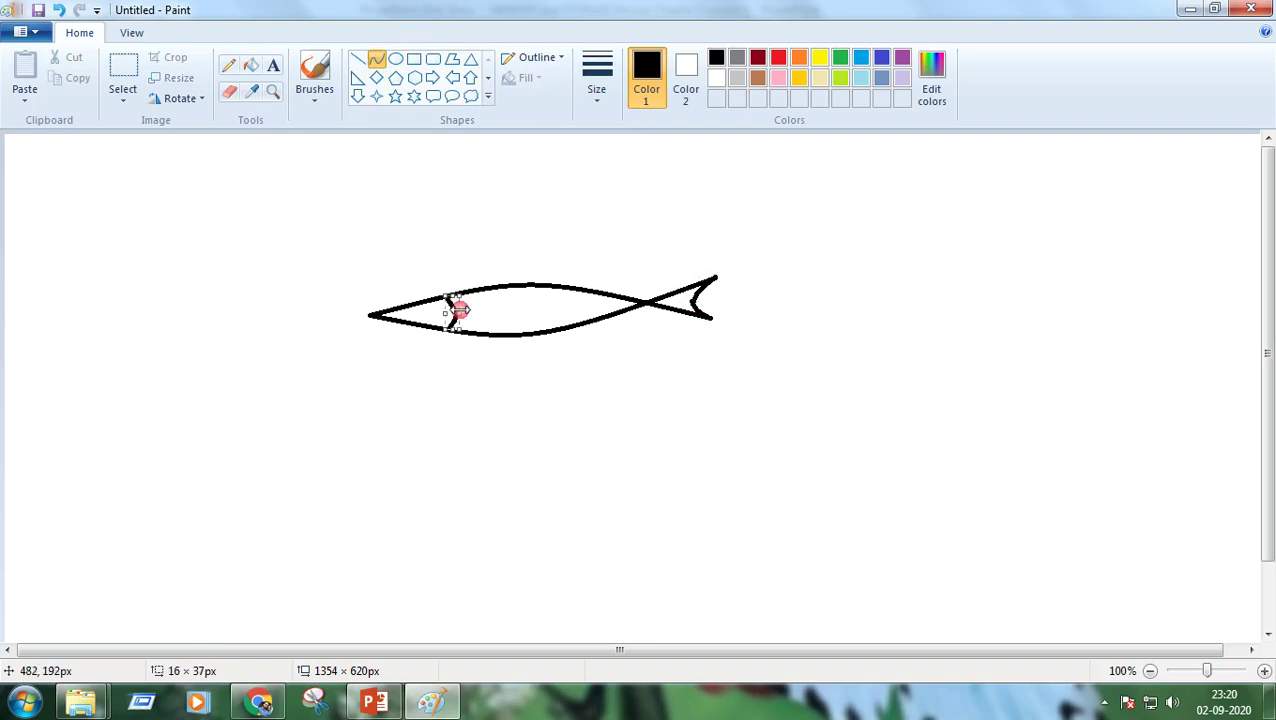
left_click(398, 62)
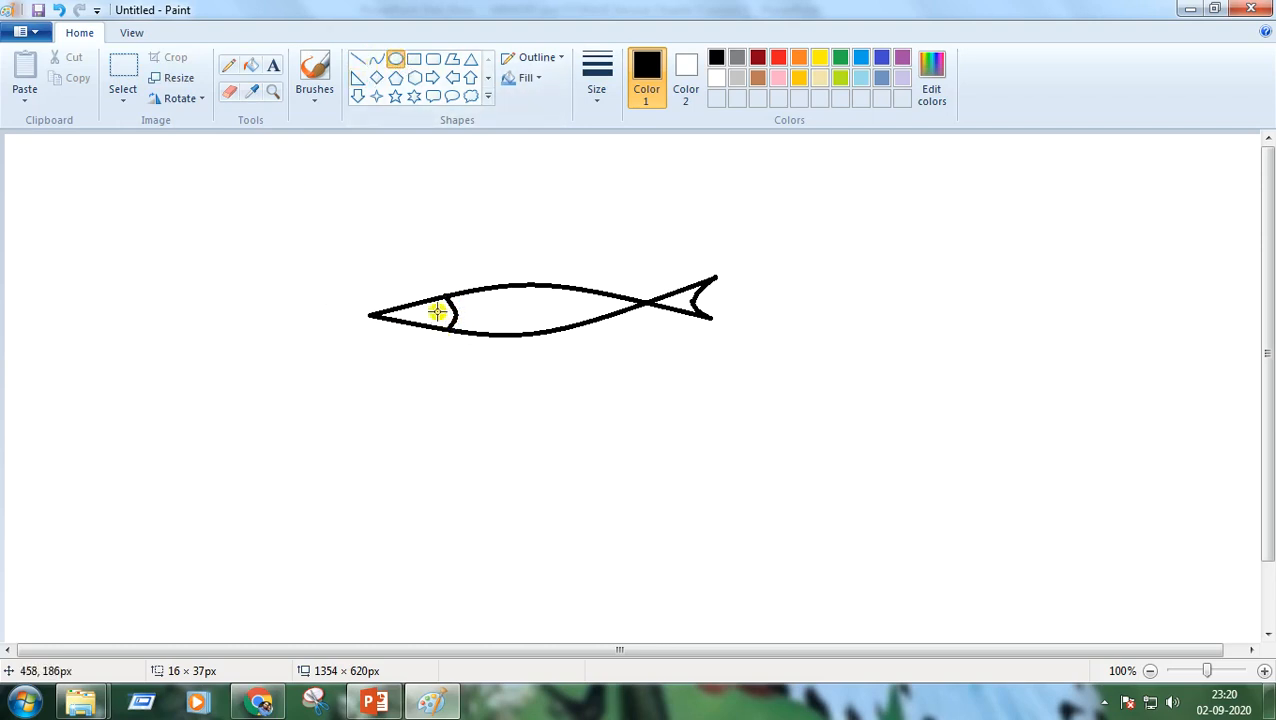
left_click_drag(425, 306, 436, 318)
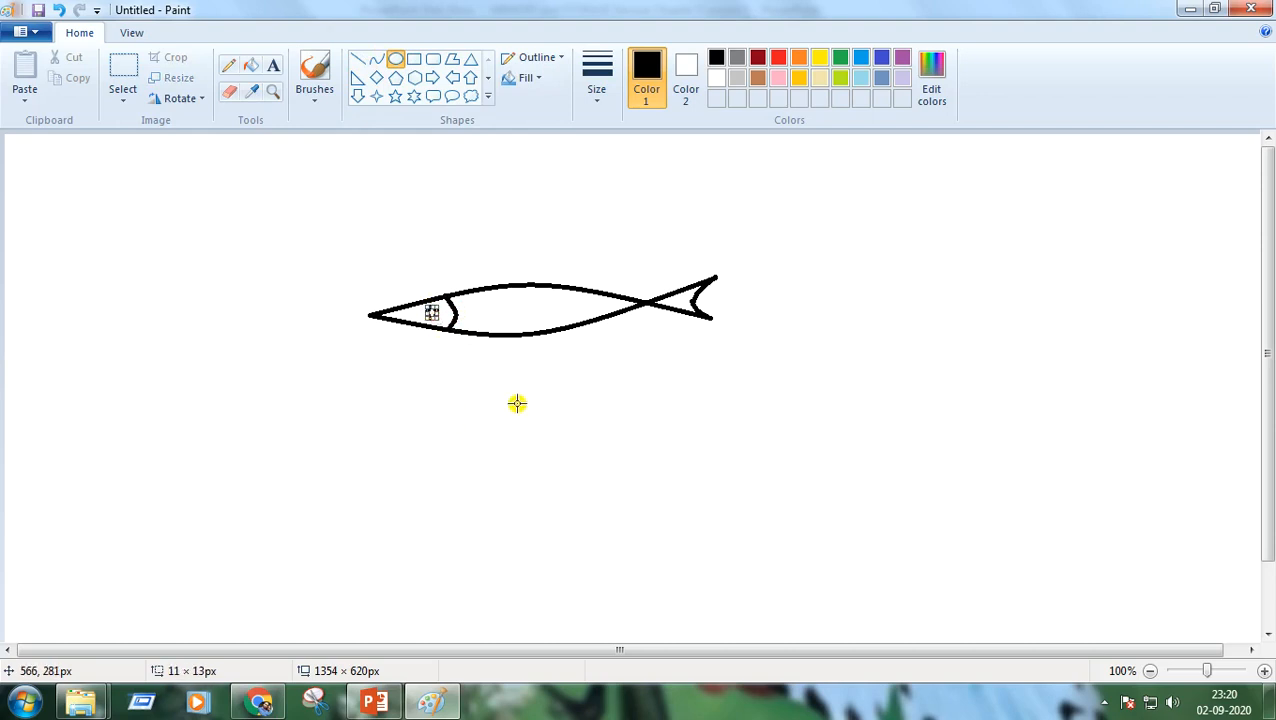
left_click(578, 390)
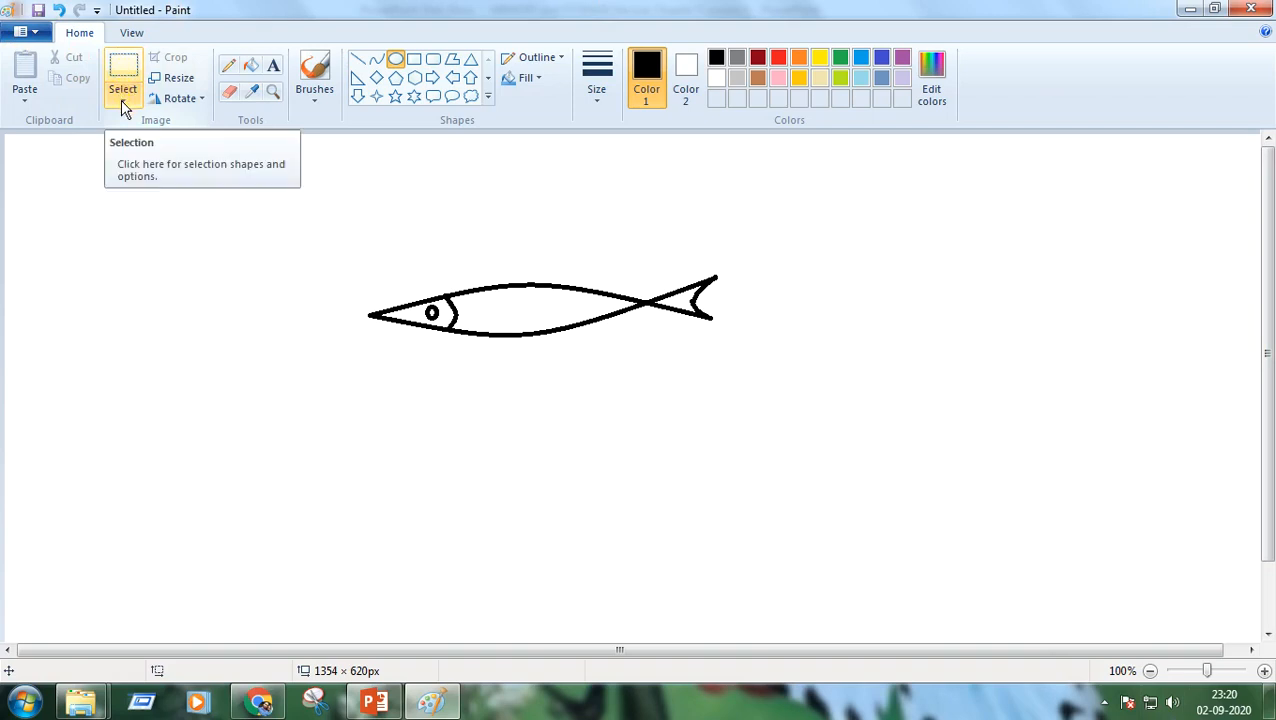
Choose Rectangular selection from the Select dropdown and turn selection mode on.
left_click(121, 100)
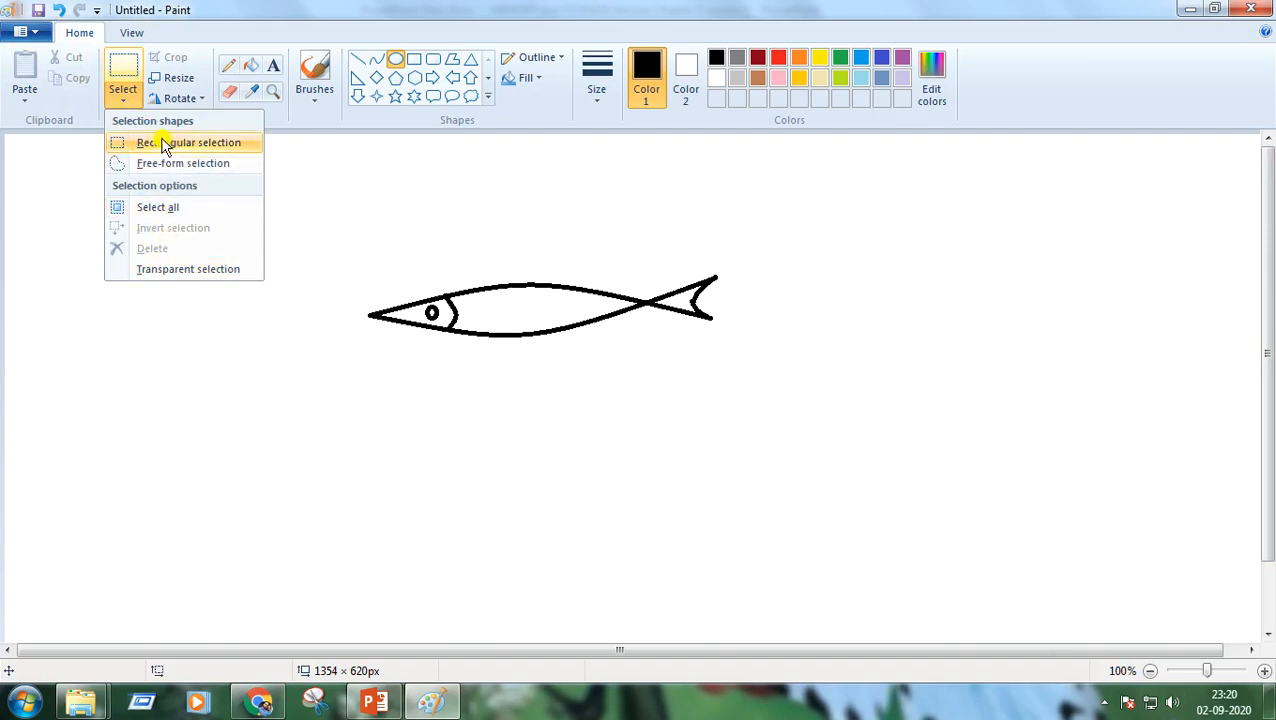
left_click(165, 147)
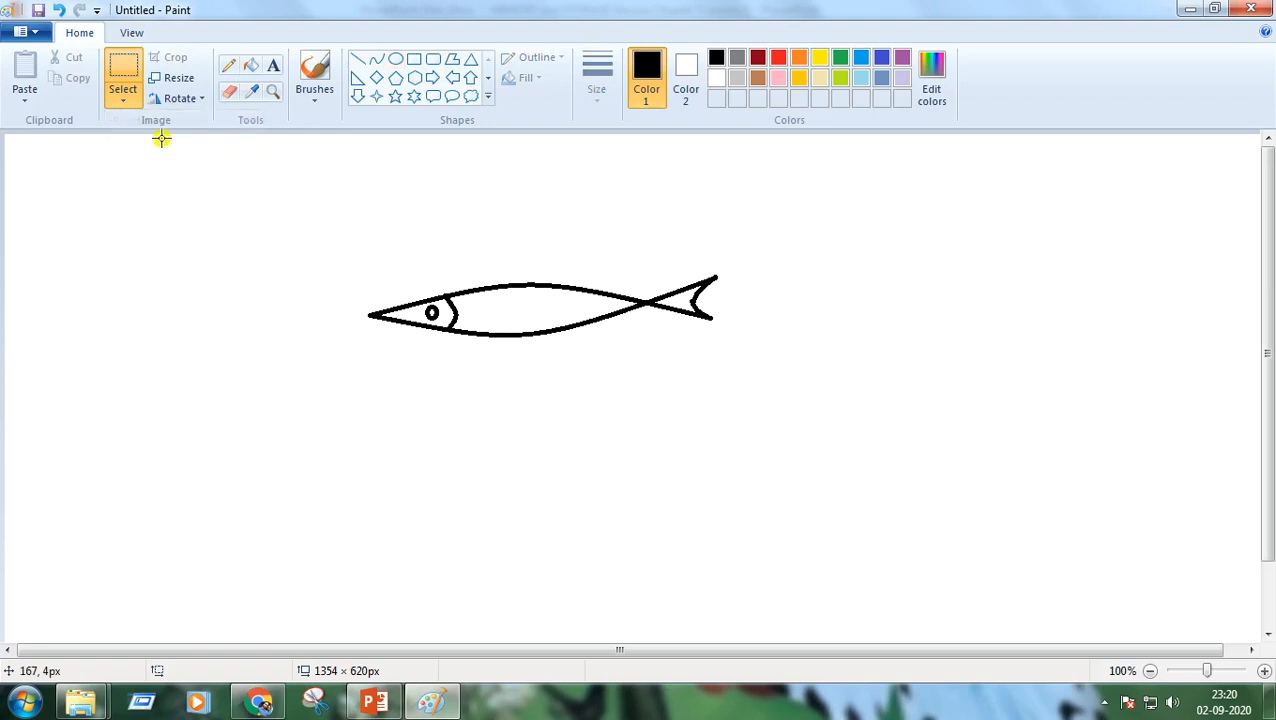
left_click(123, 67)
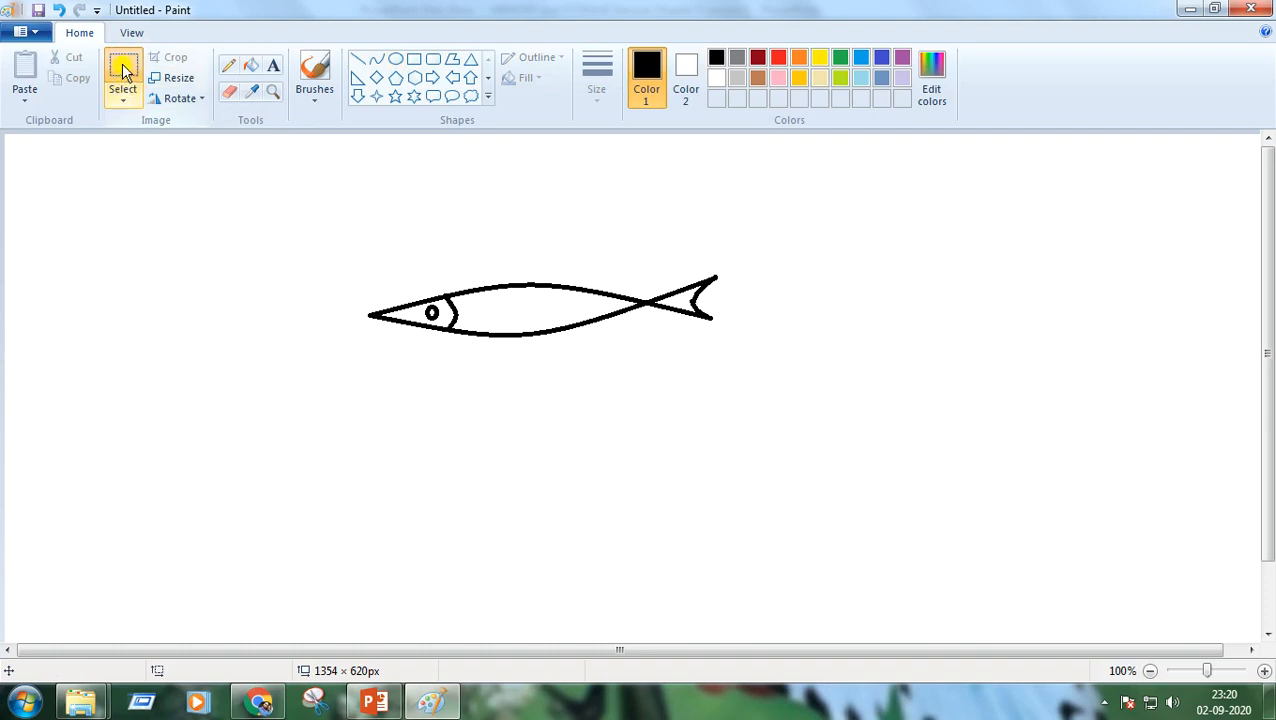
left_click(126, 64)
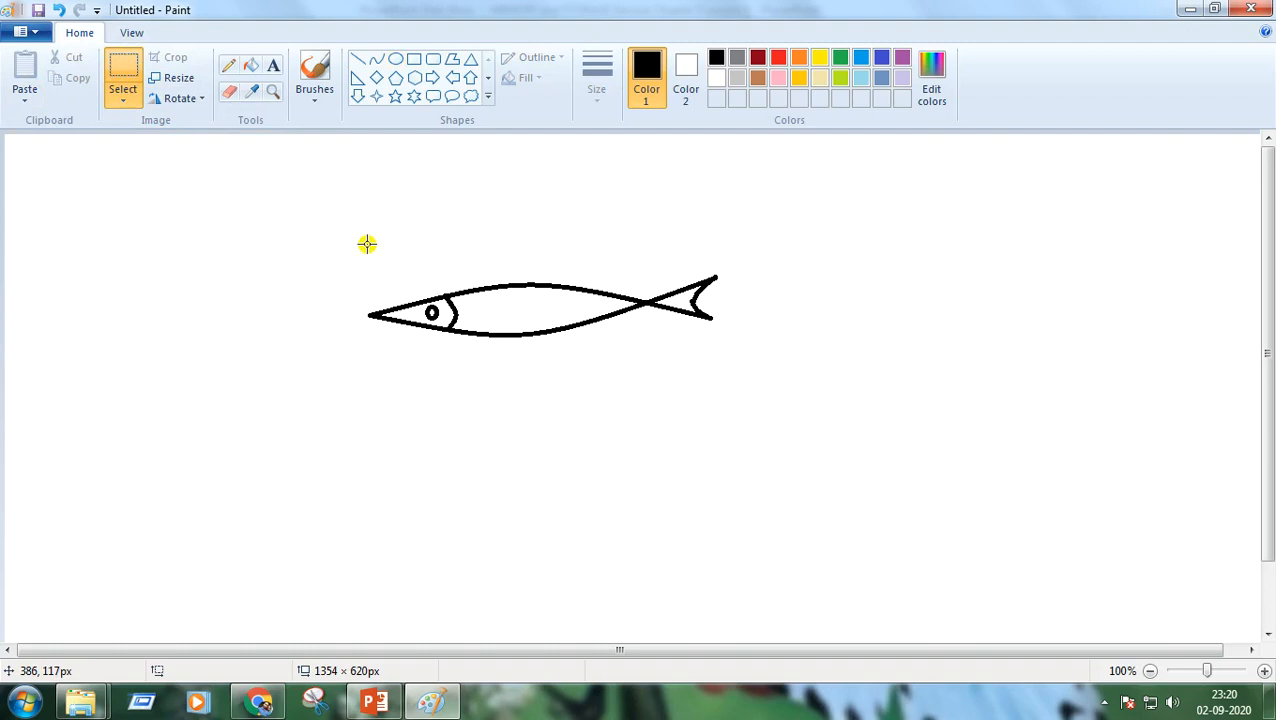
Select a rectangle around the whole fish, copy it, and clear the selection.
left_click_drag(354, 244, 731, 357)
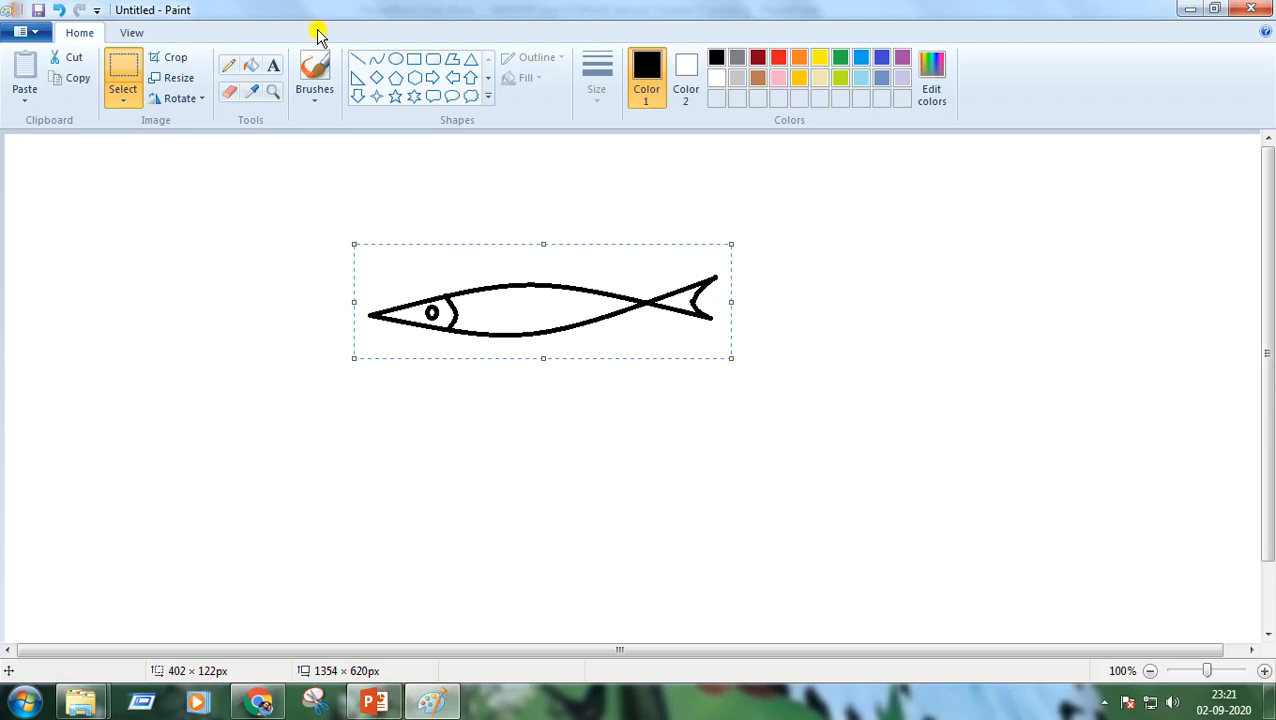
left_click(72, 80)
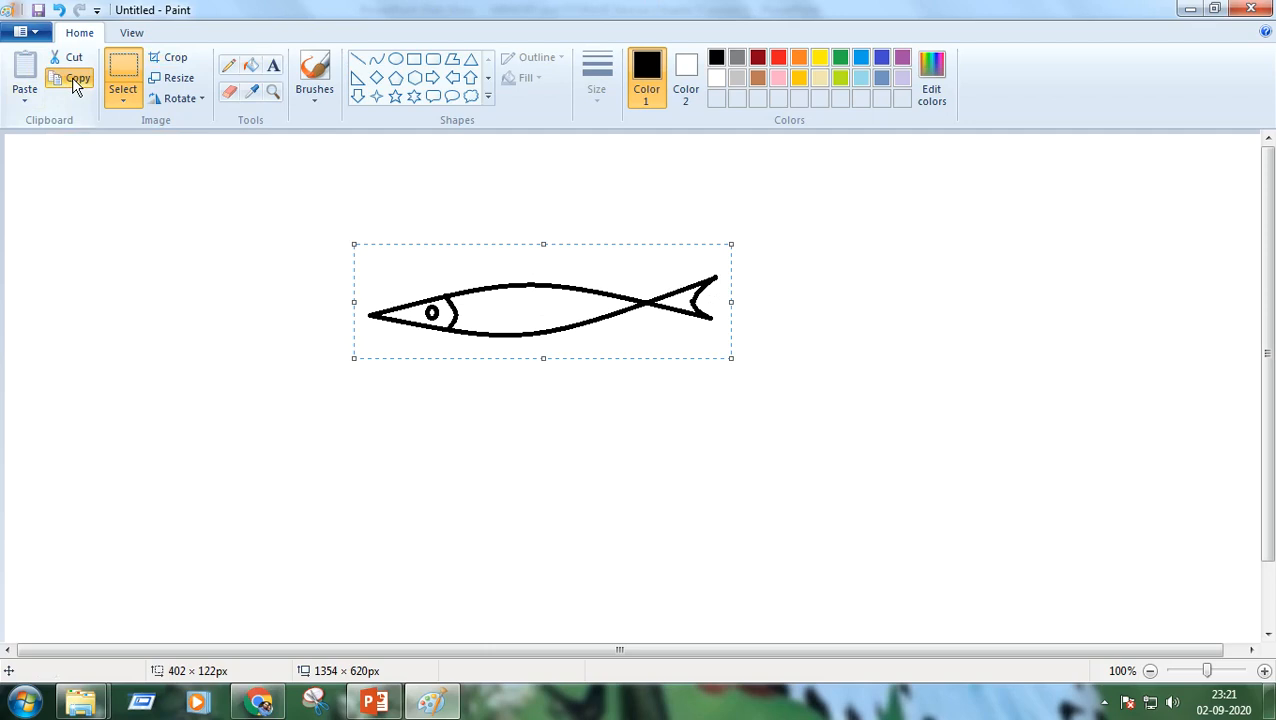
left_click(185, 493)
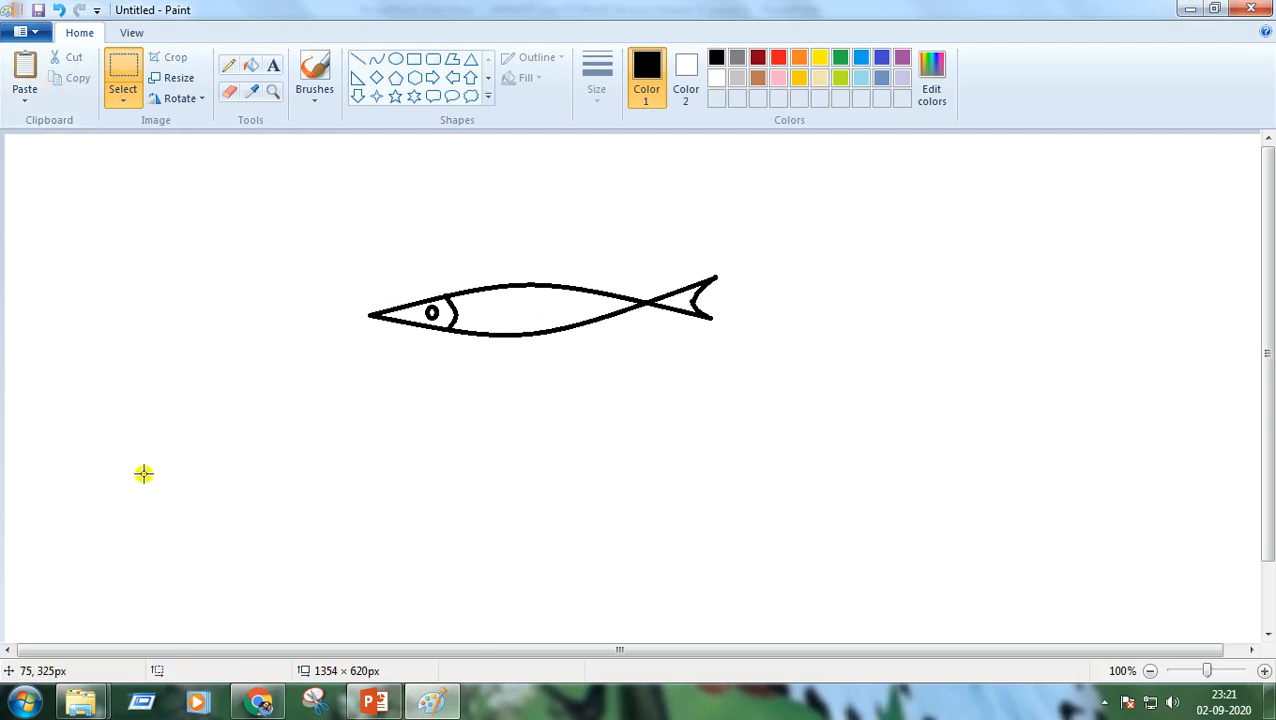
Paste three fish copies and move them to the lower right, upper left and lower left.
left_click(25, 65)
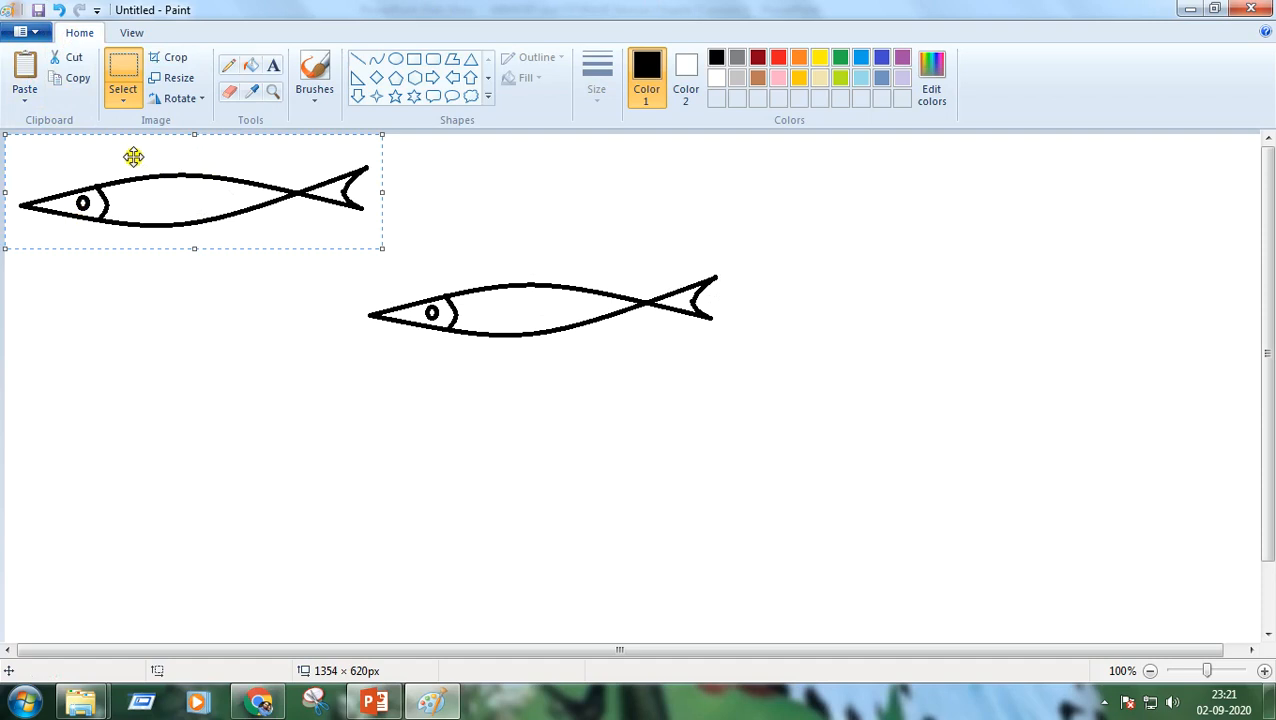
mouse_move(156, 163)
left_mouse_down()
mouse_move(377, 428)
mouse_move(701, 365)
left_mouse_up()
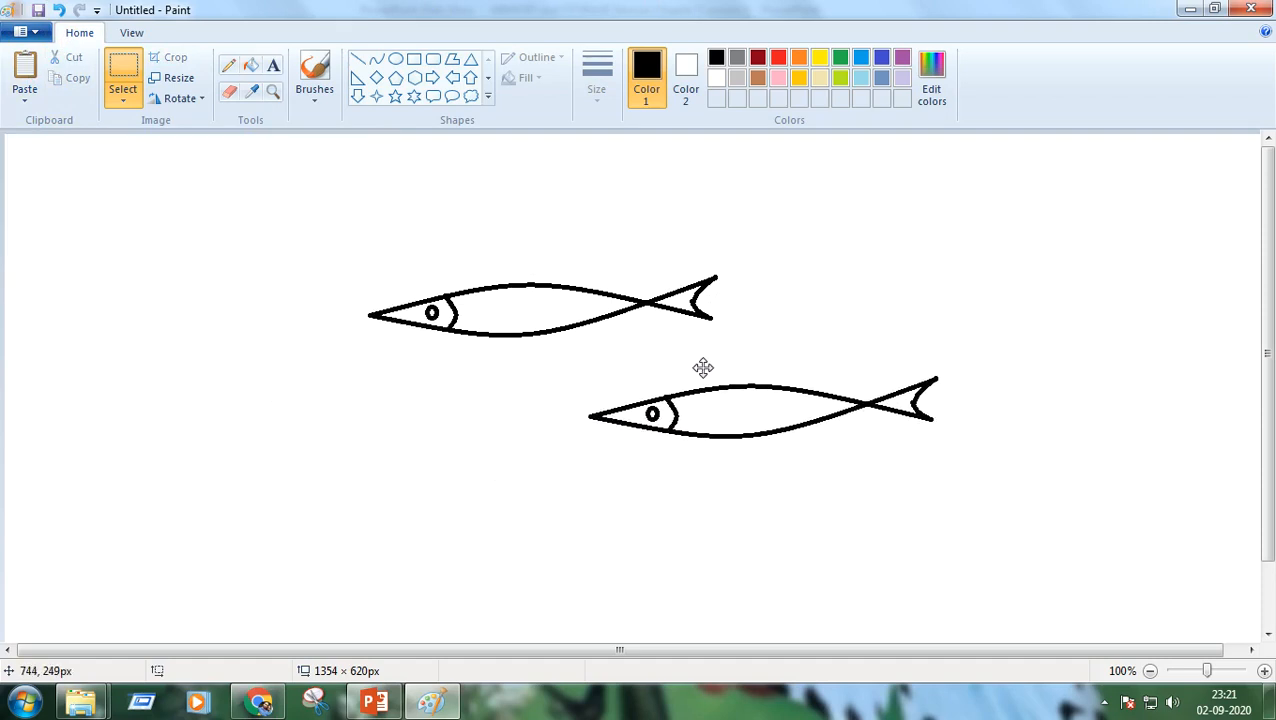
left_click(25, 68)
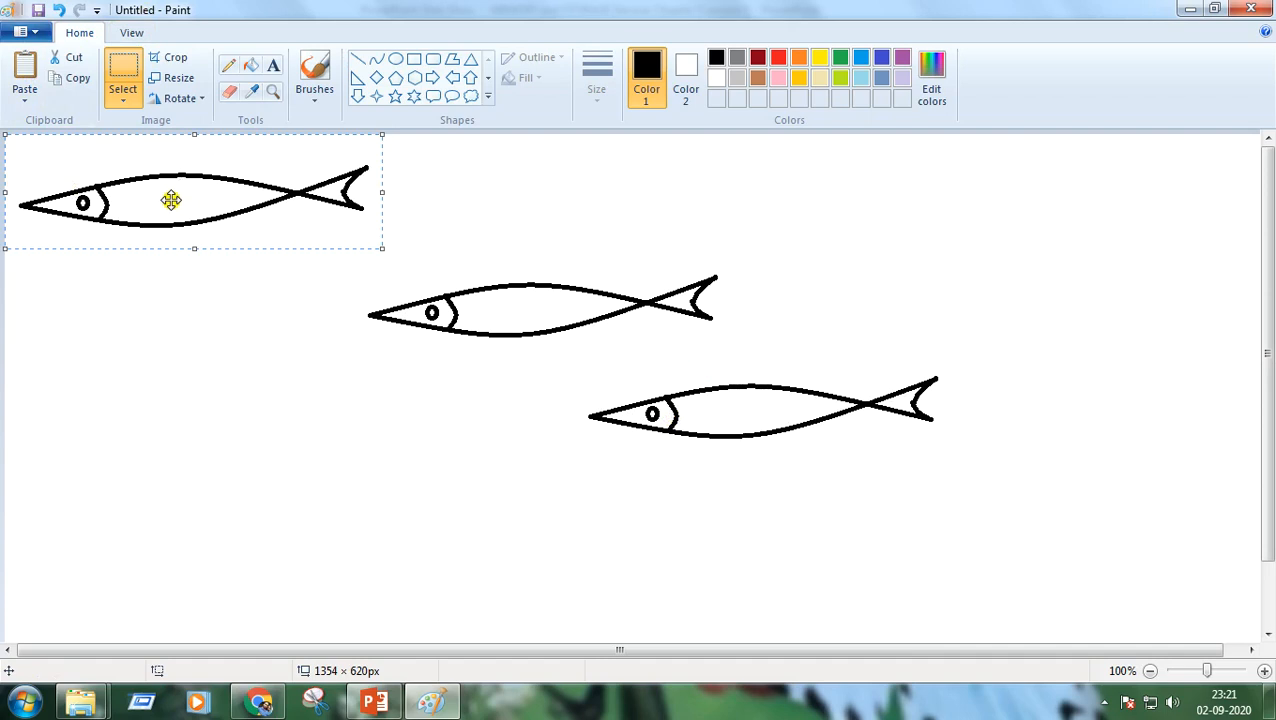
left_click_drag(169, 204, 192, 257)
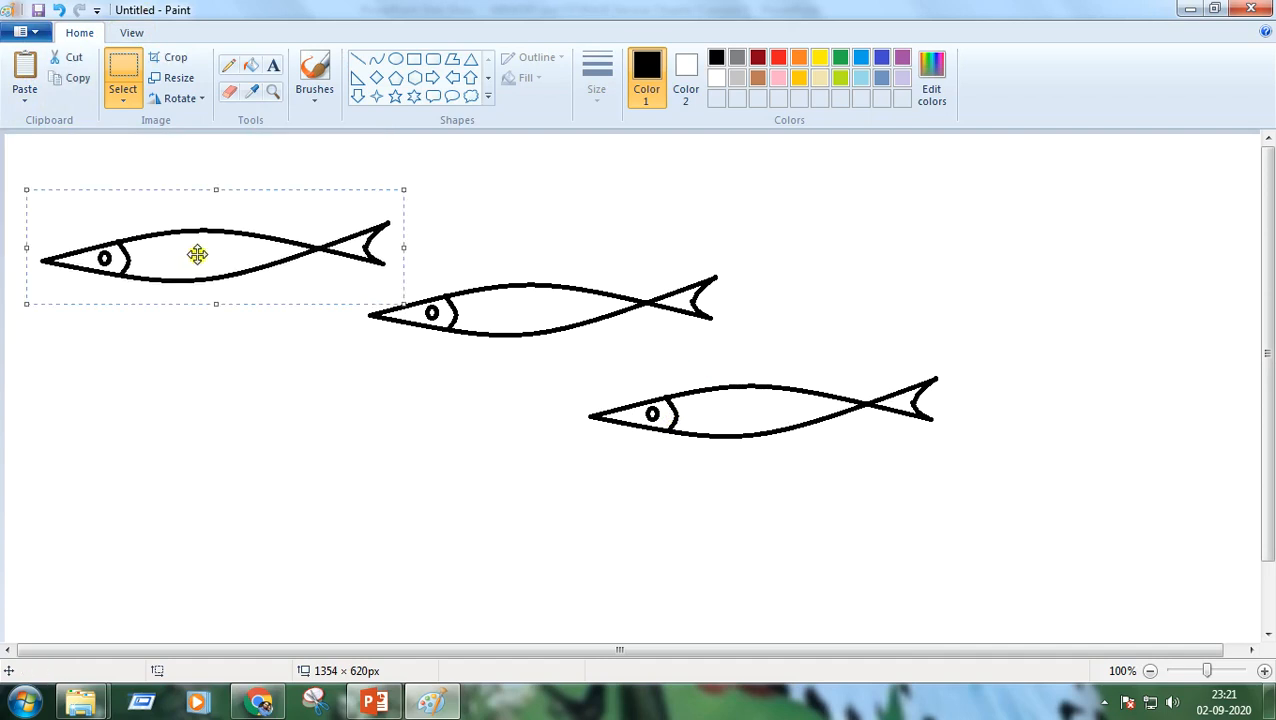
left_click(28, 66)
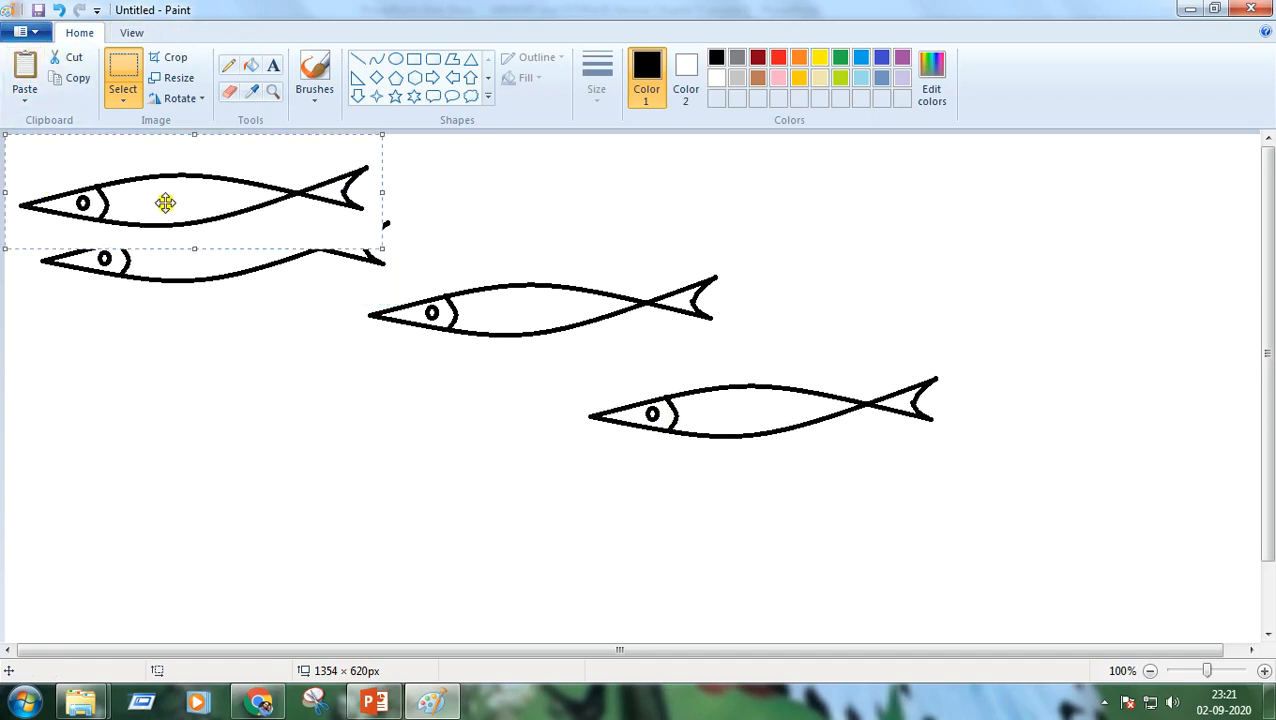
left_click_drag(165, 199, 255, 453)
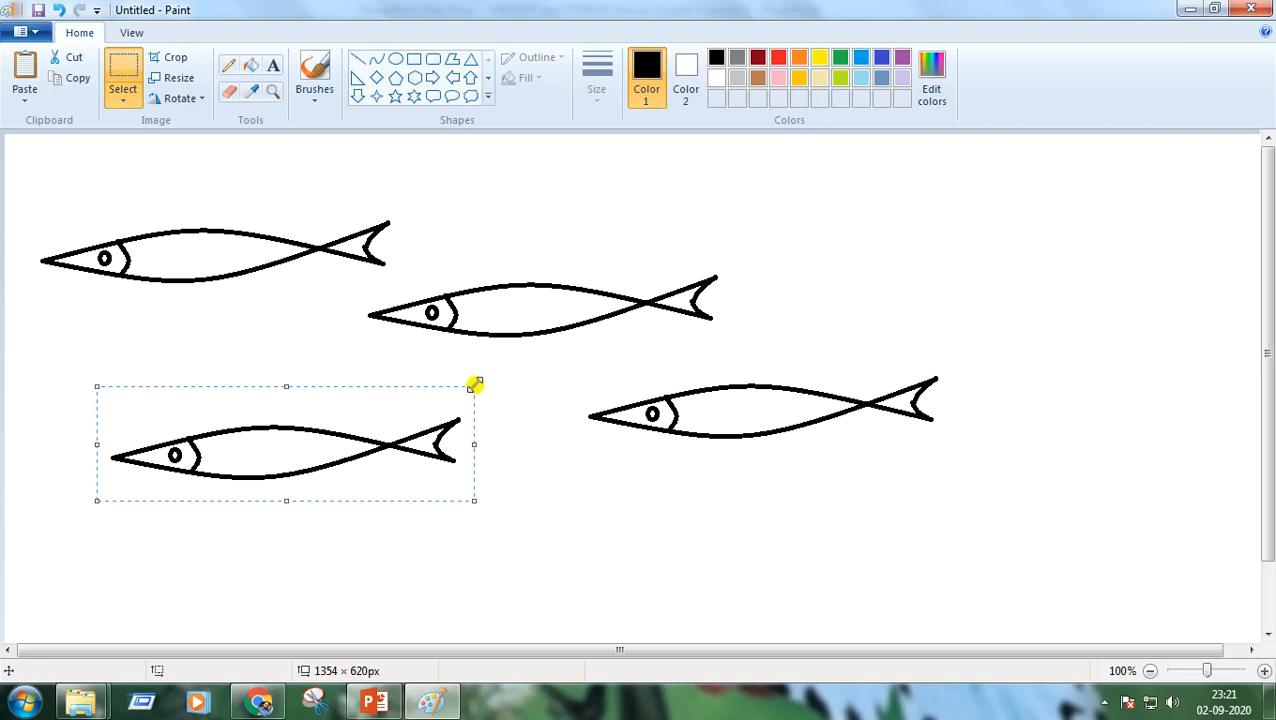
Shrink the lower-left fish by dragging its selection corner handle.
mouse_move(476, 385)
left_mouse_down()
mouse_move(394, 410)
mouse_move(553, 346)
left_mouse_up()
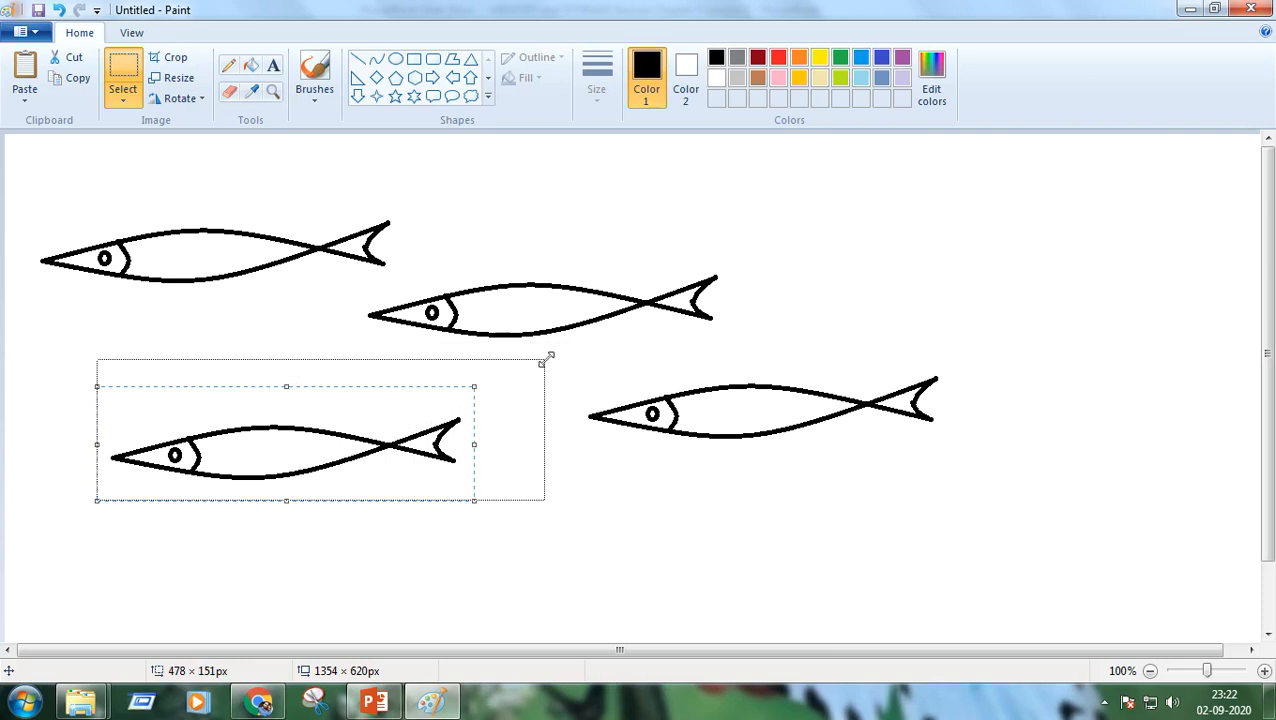
mouse_move(553, 346)
left_mouse_down()
mouse_move(484, 387)
mouse_move(668, 296)
mouse_move(484, 392)
mouse_move(418, 397)
left_mouse_up()
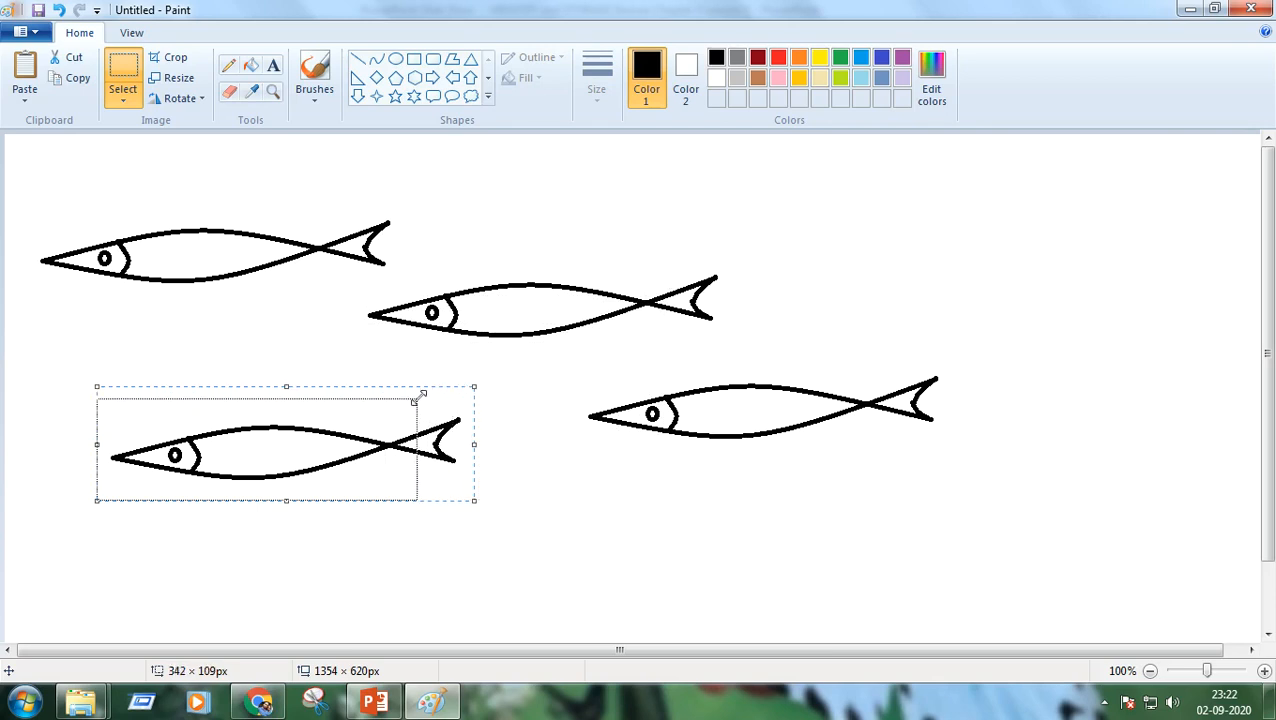
left_click_drag(418, 397, 415, 407)
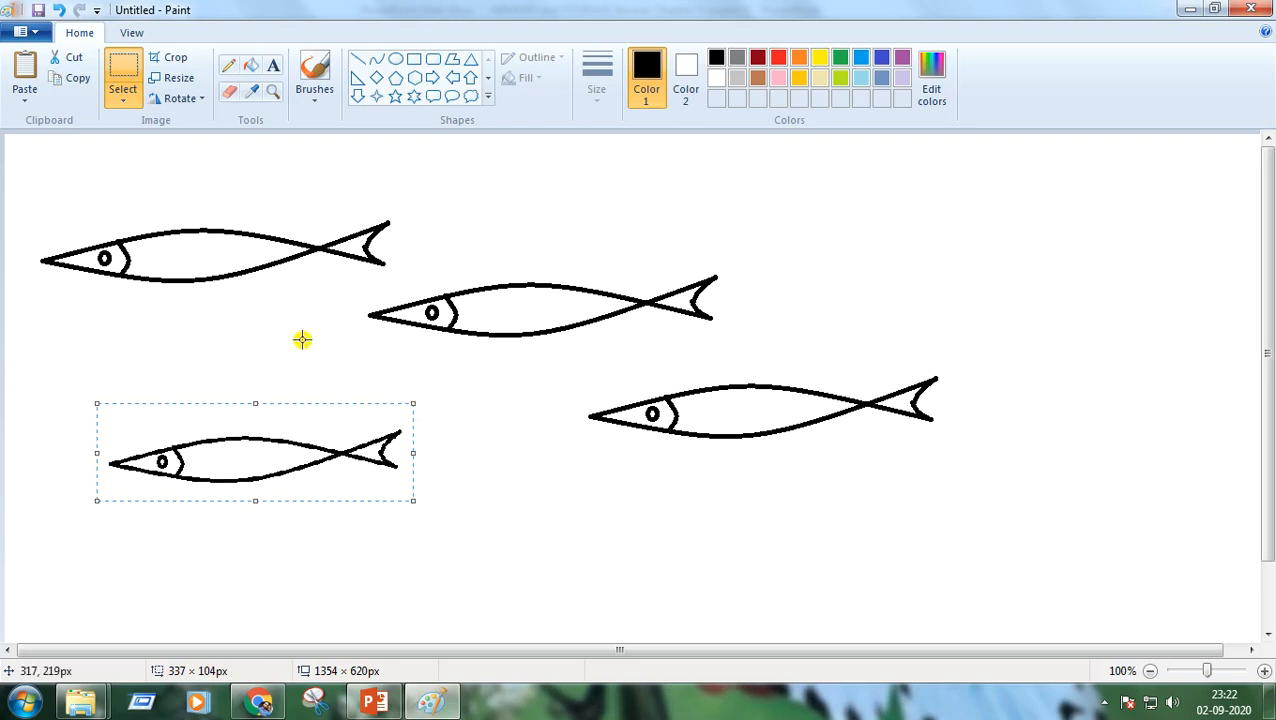
Paste a fifth fish, move it to the upper right and enlarge it beyond the others.
left_click(25, 65)
mouse_move(151, 191)
left_mouse_down()
mouse_move(645, 353)
mouse_move(826, 254)
left_mouse_up()
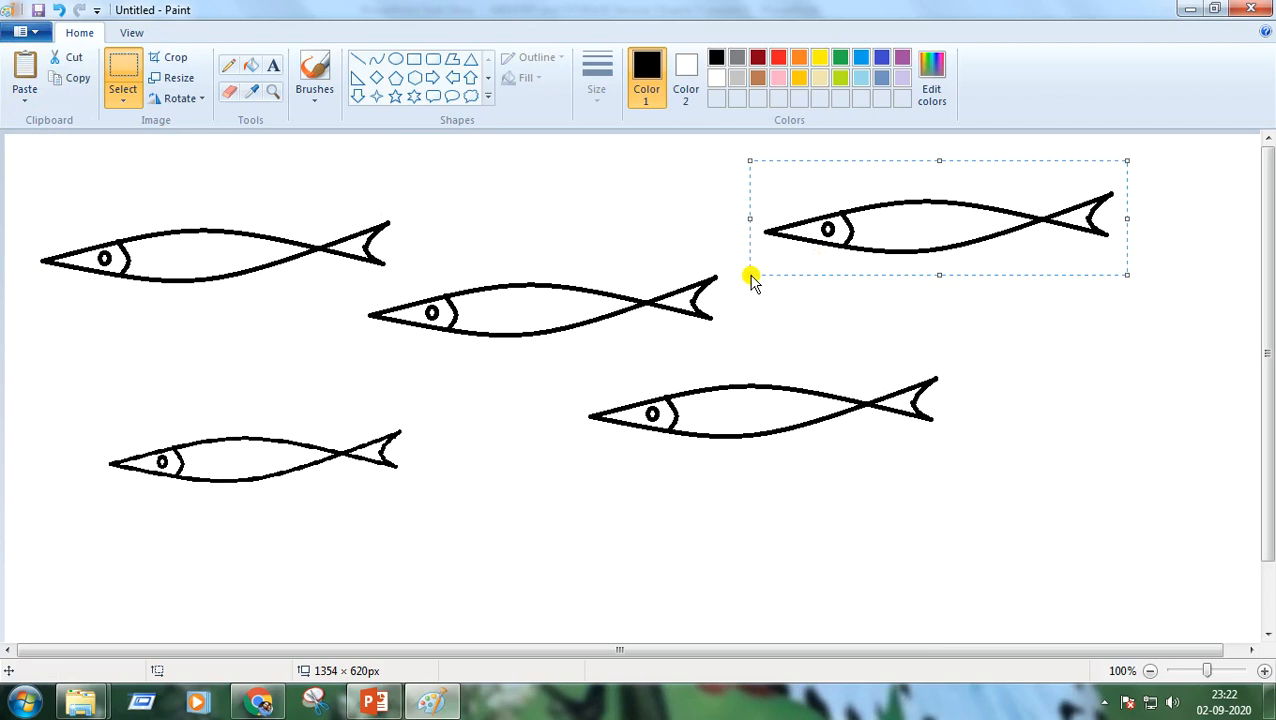
left_click_drag(749, 275, 723, 311)
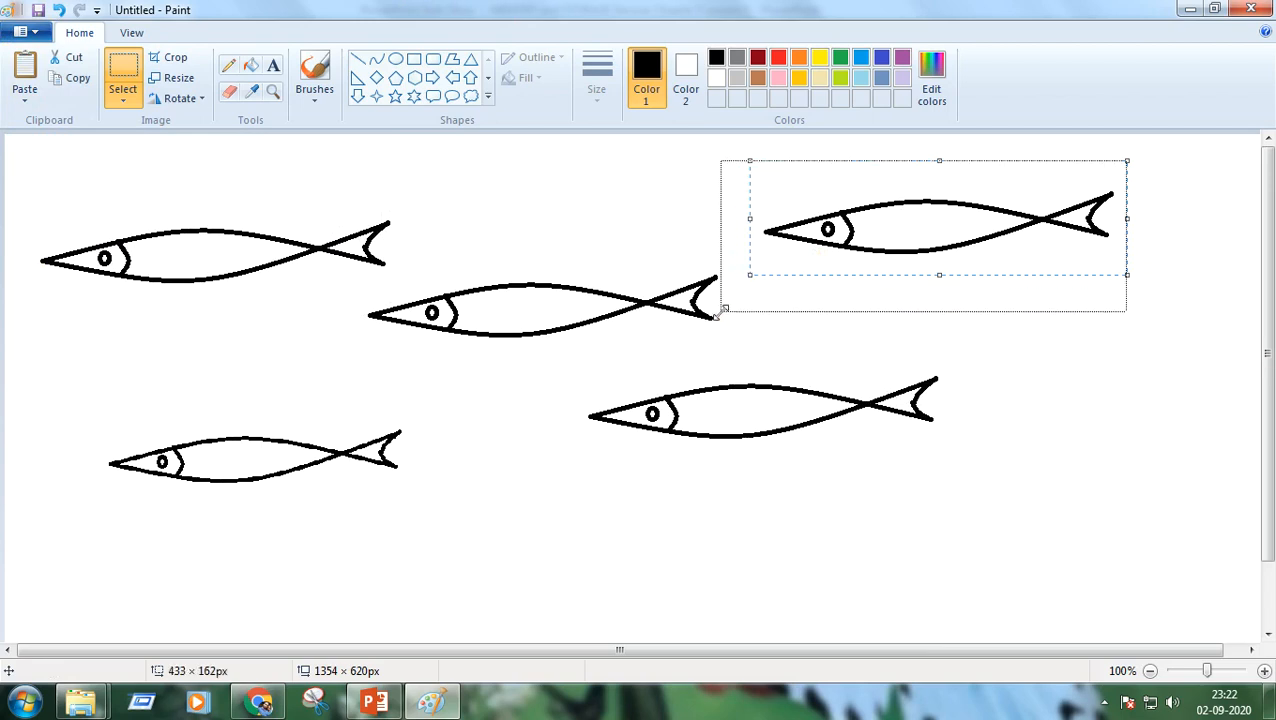
left_click_drag(872, 259, 905, 249)
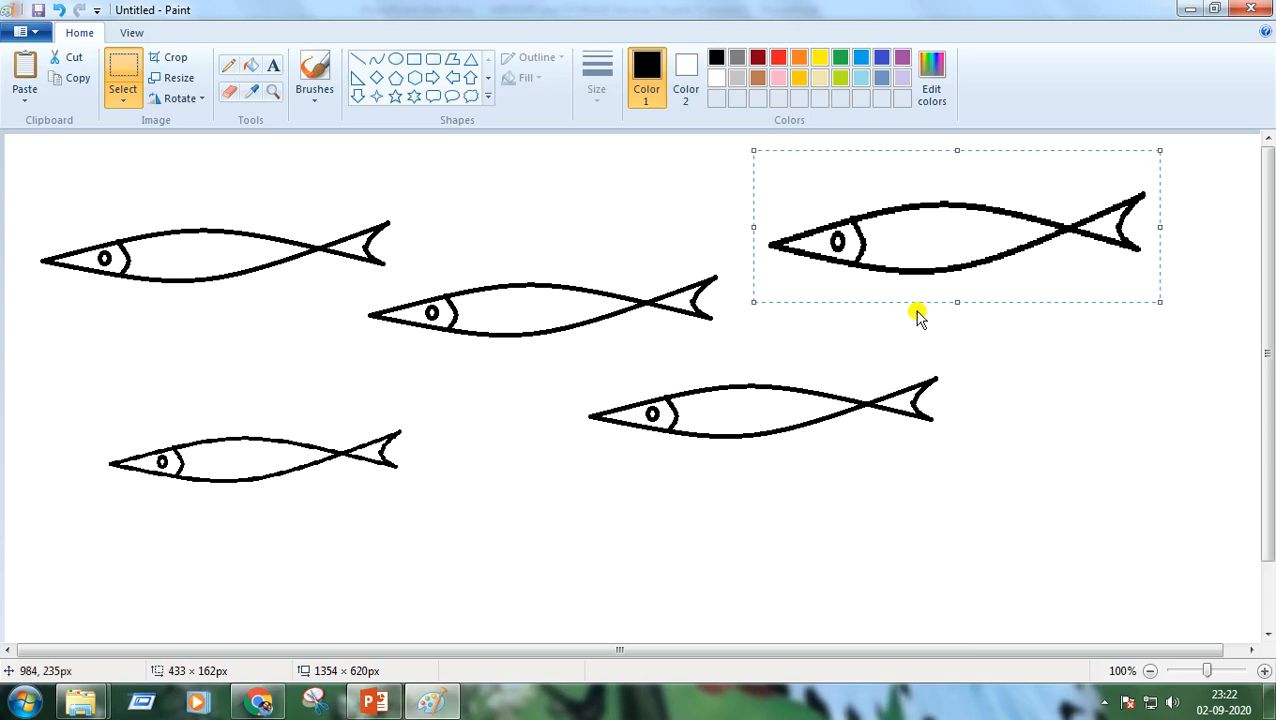
Fill the upper-right fish's body orange using Fill with color.
left_click(248, 68)
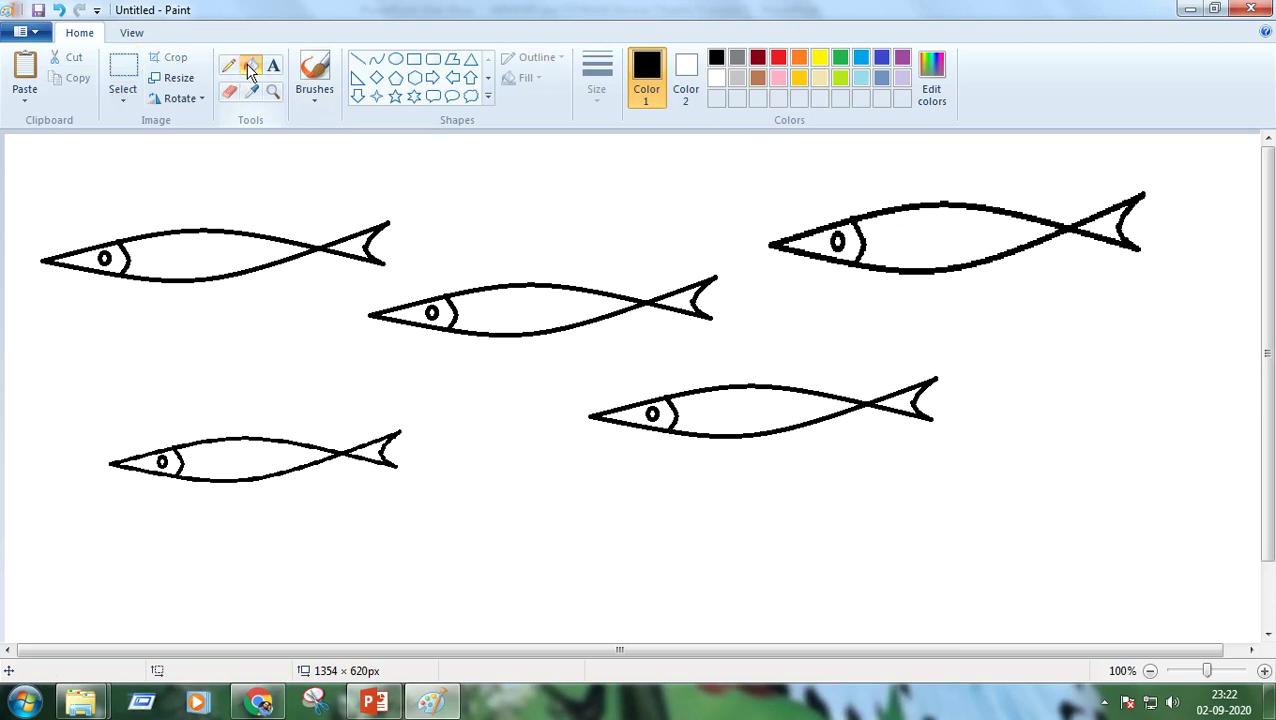
left_click(800, 58)
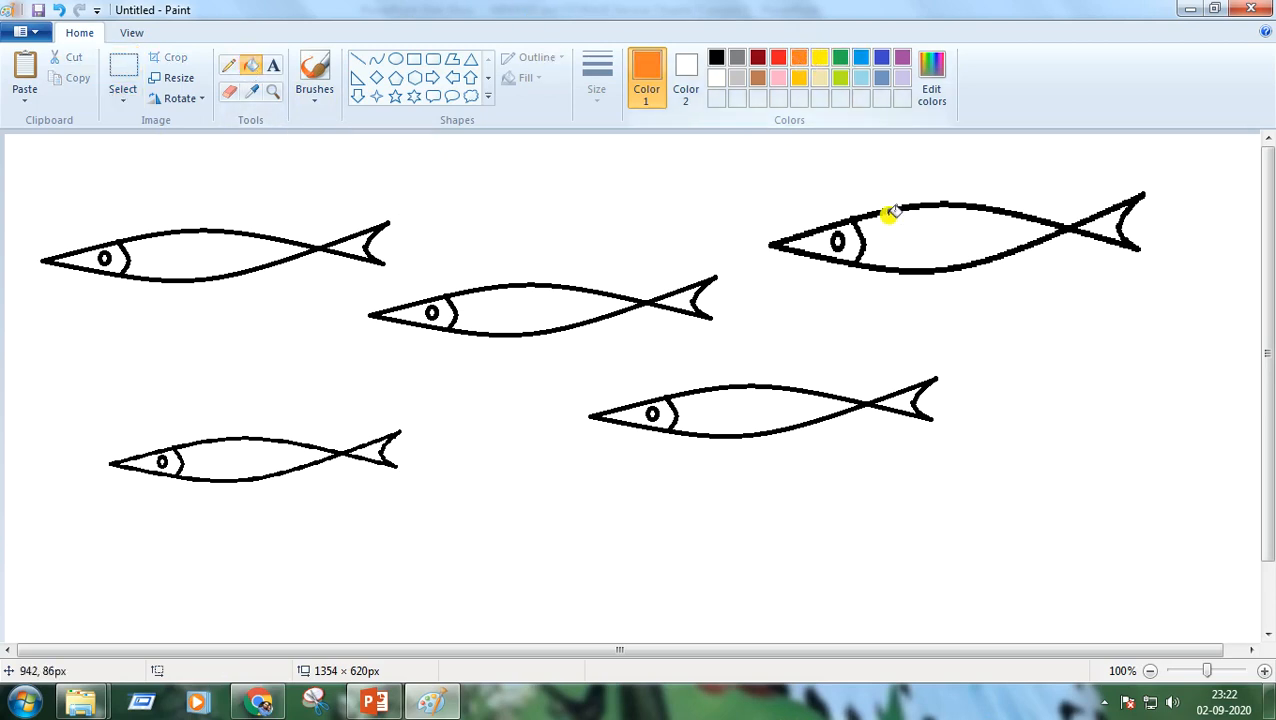
left_click(941, 232)
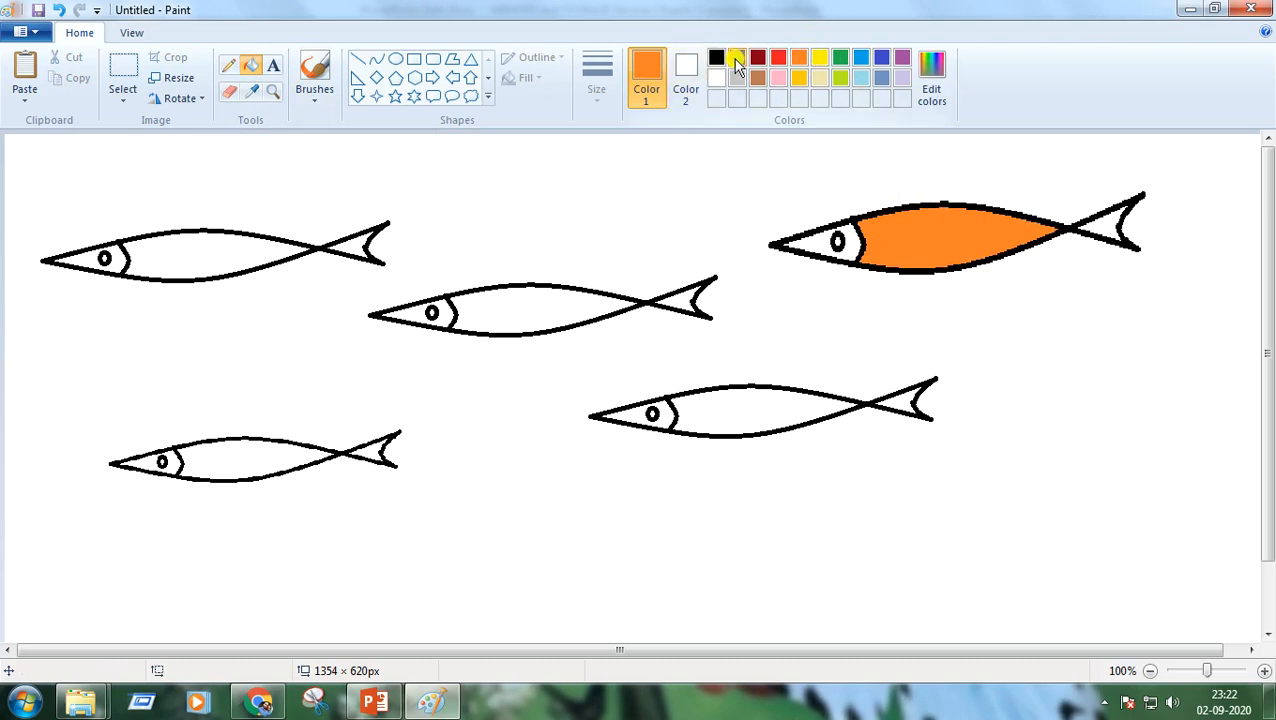
Fill the upper-right fish's head and tail grey.
left_click(737, 58)
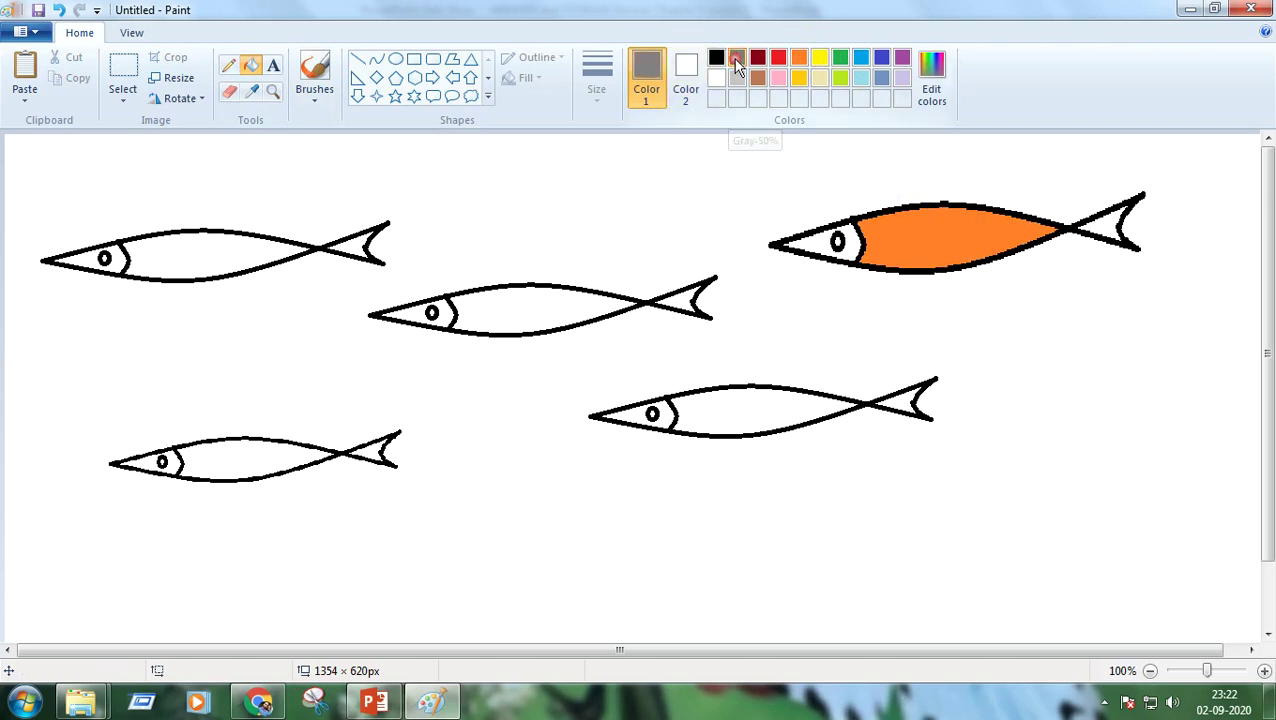
left_click(815, 240)
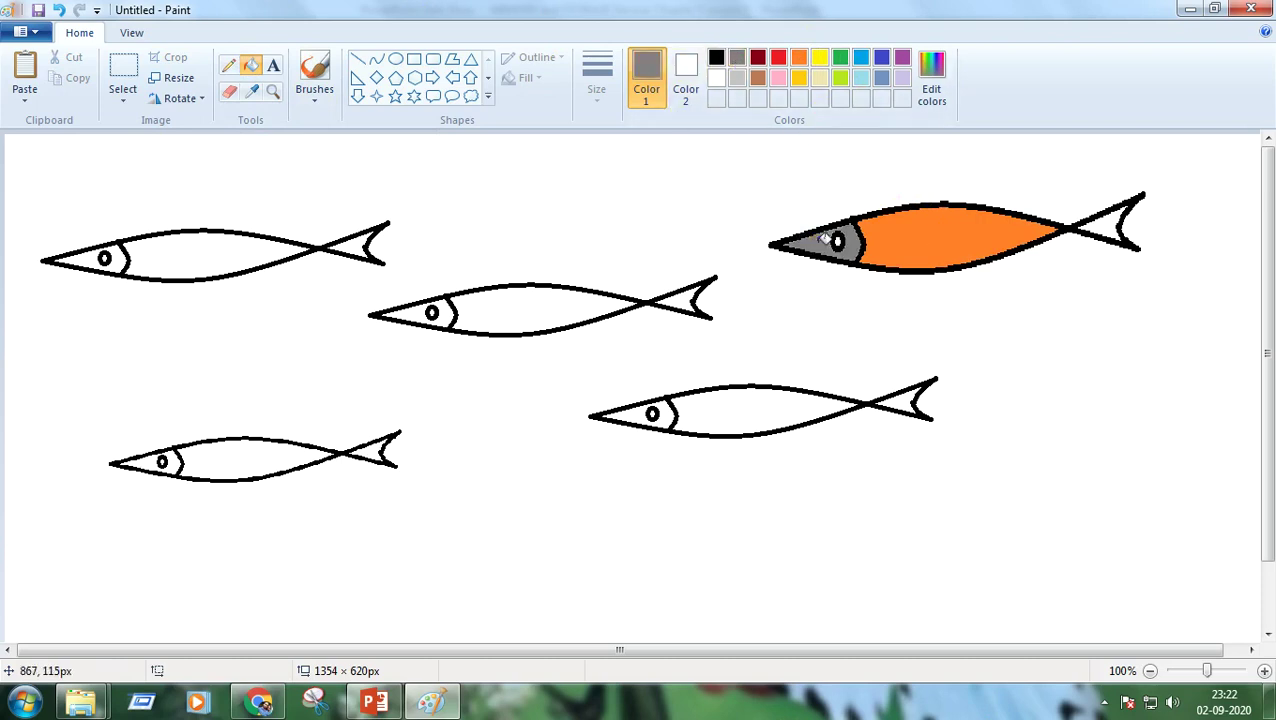
left_click(1105, 225)
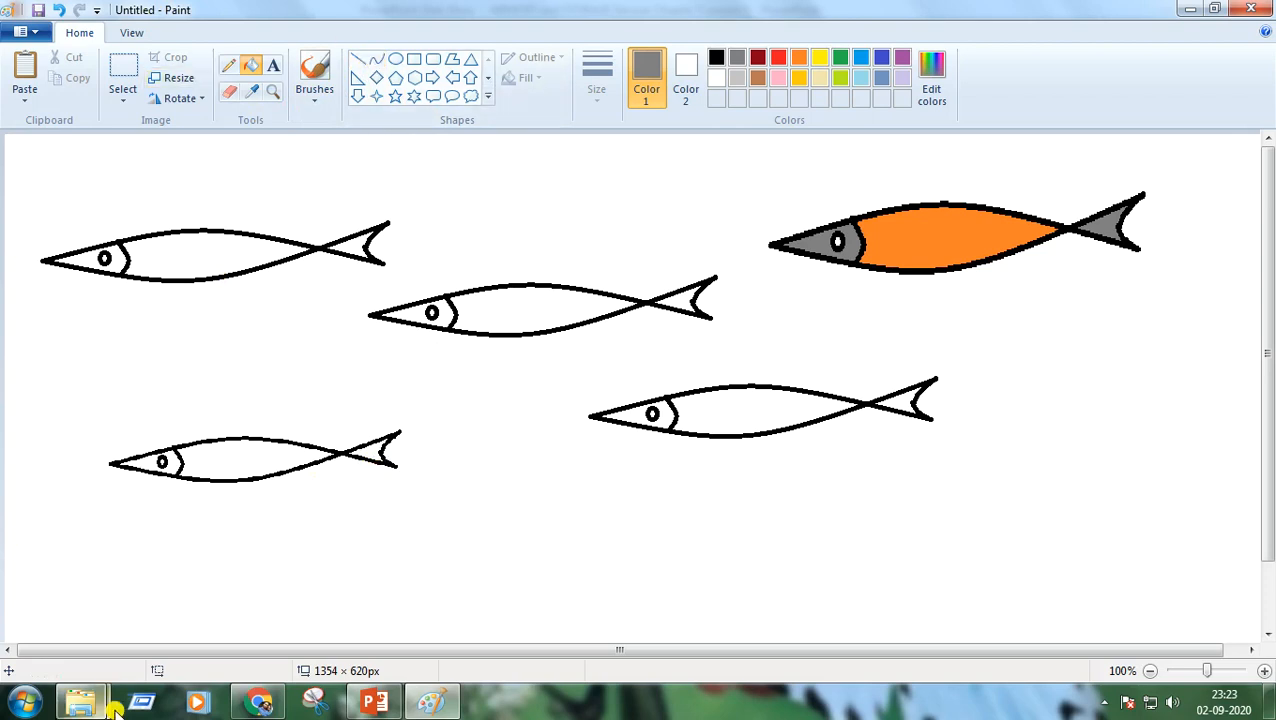
Bring the PowerPoint slide show back to the front from the taskbar.
left_click(372, 703)
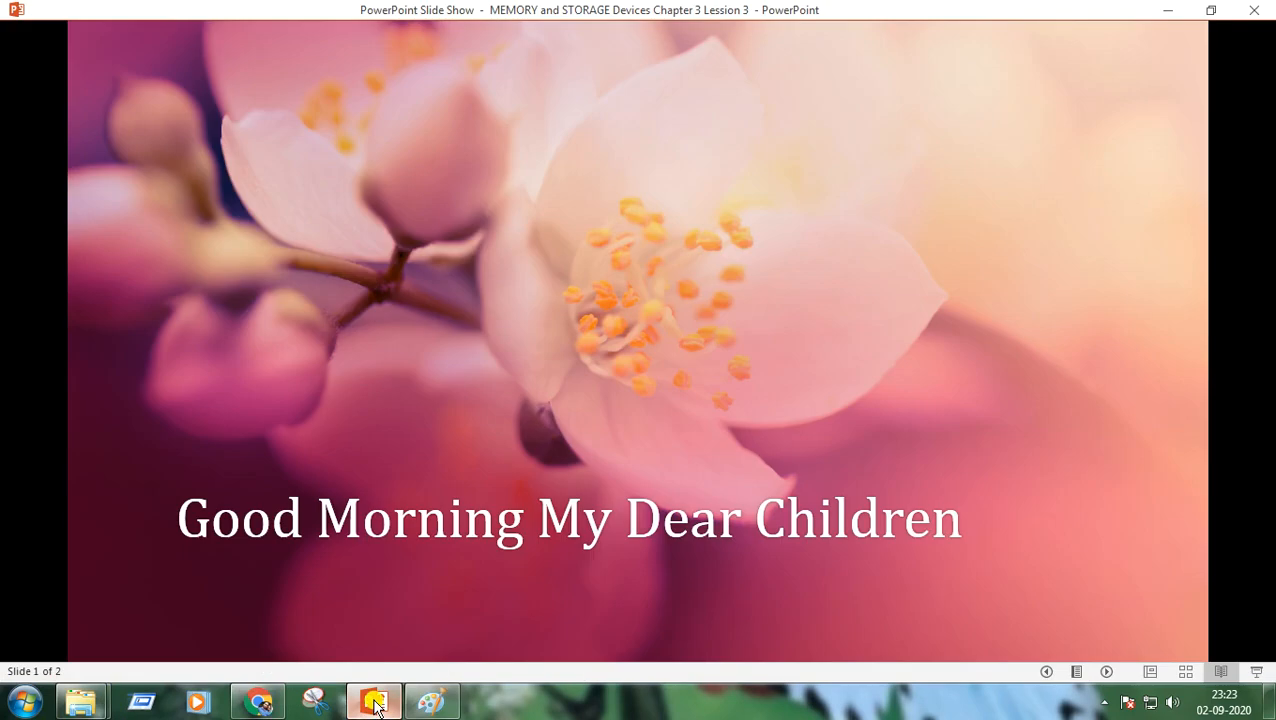